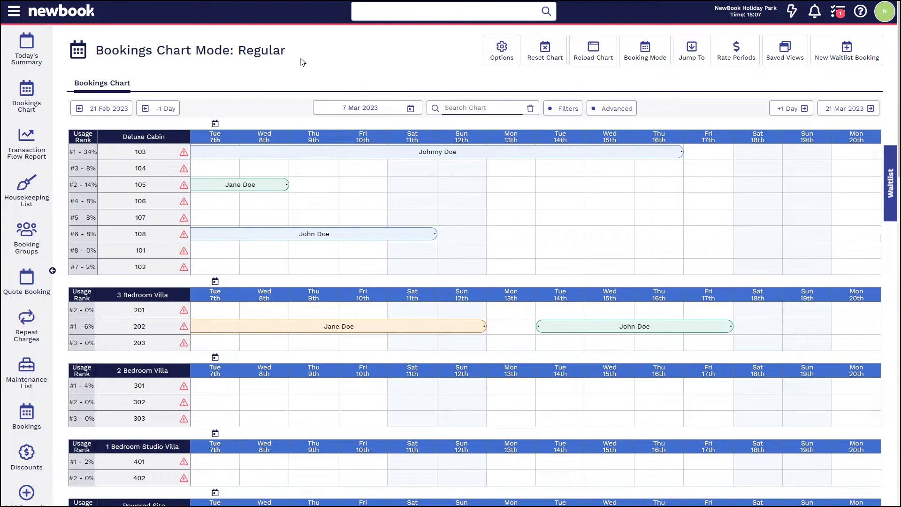
# Step: Switch the bookings chart to Group Booking Mode
pyautogui.click(13, 16)
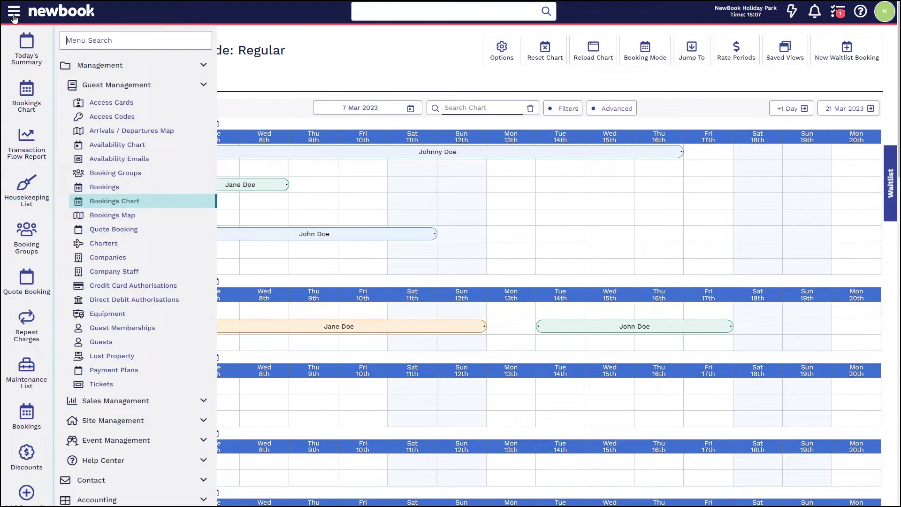
pyautogui.click(291, 81)
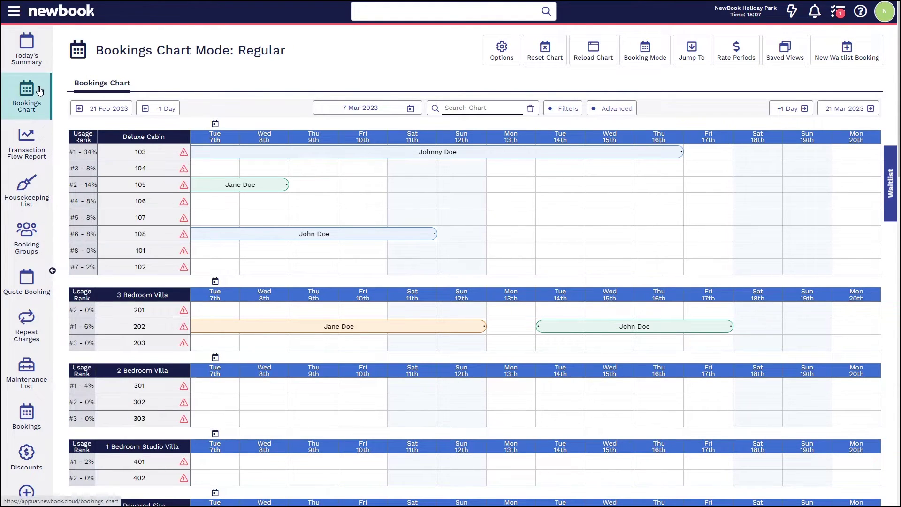
pyautogui.scroll(-3, 29, 498)
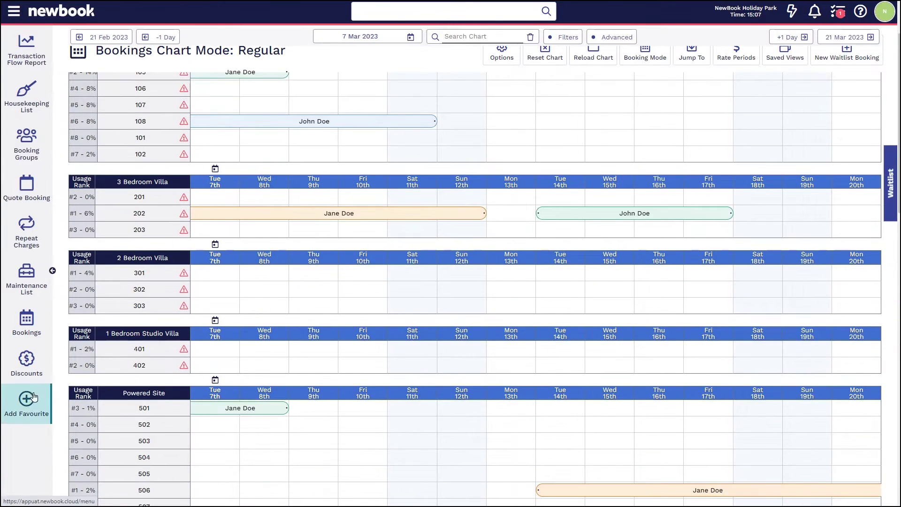
pyautogui.scroll(3, 25, 410)
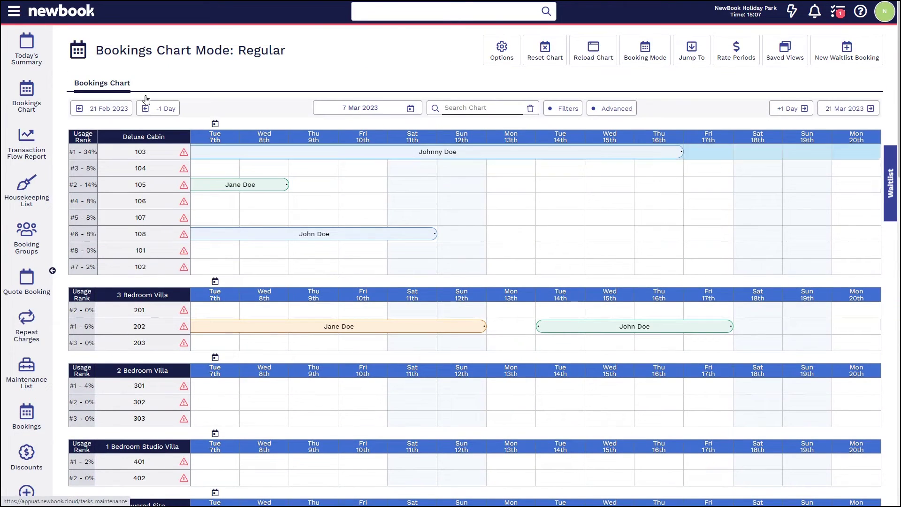
pyautogui.moveTo(94, 50); pyautogui.dragTo(329, 55)
pyautogui.click(330, 55)
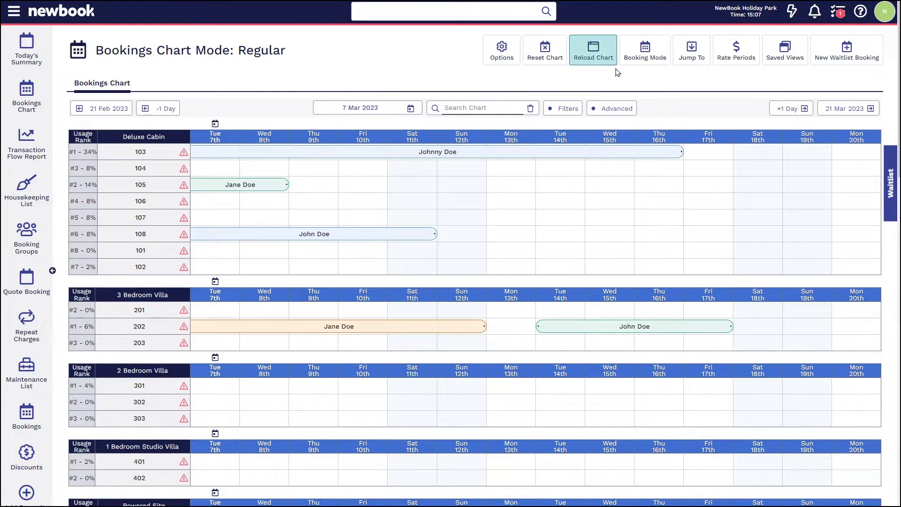
pyautogui.click(648, 54)
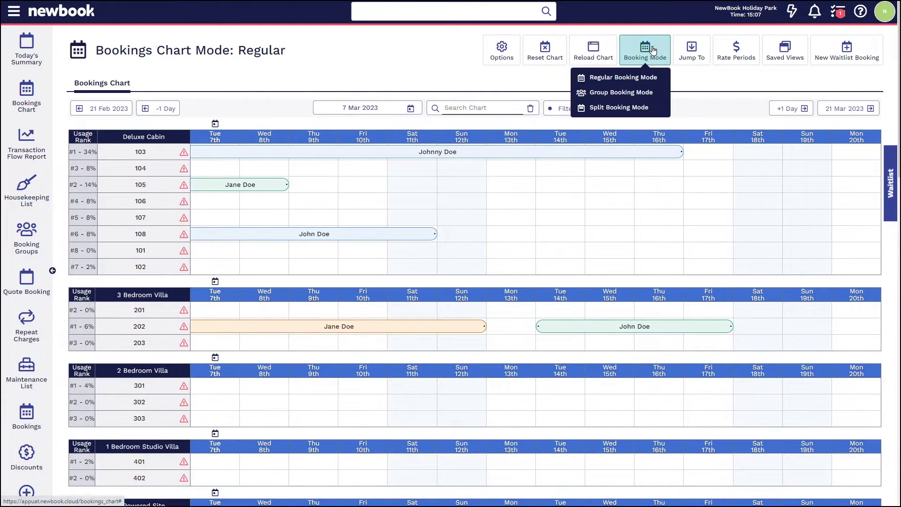
pyautogui.click(646, 95)
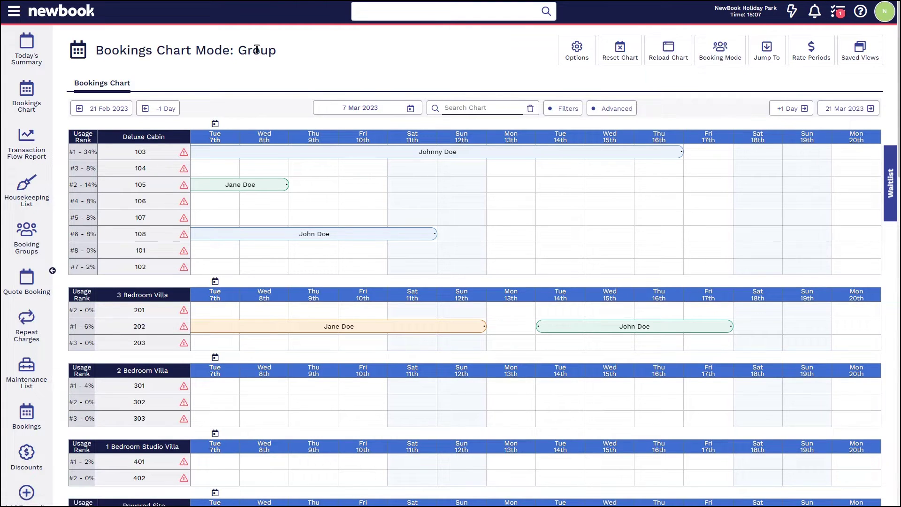
pyautogui.moveTo(276, 51); pyautogui.dragTo(106, 50)
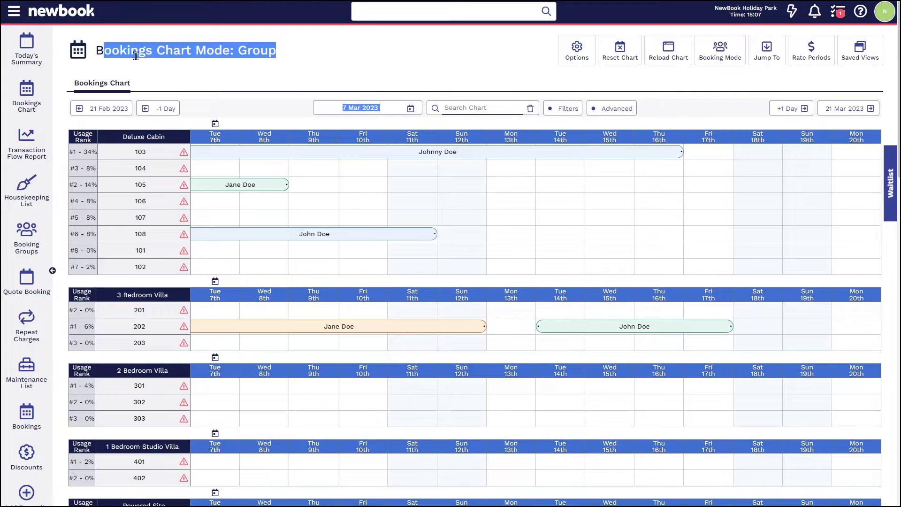
pyautogui.click(136, 56)
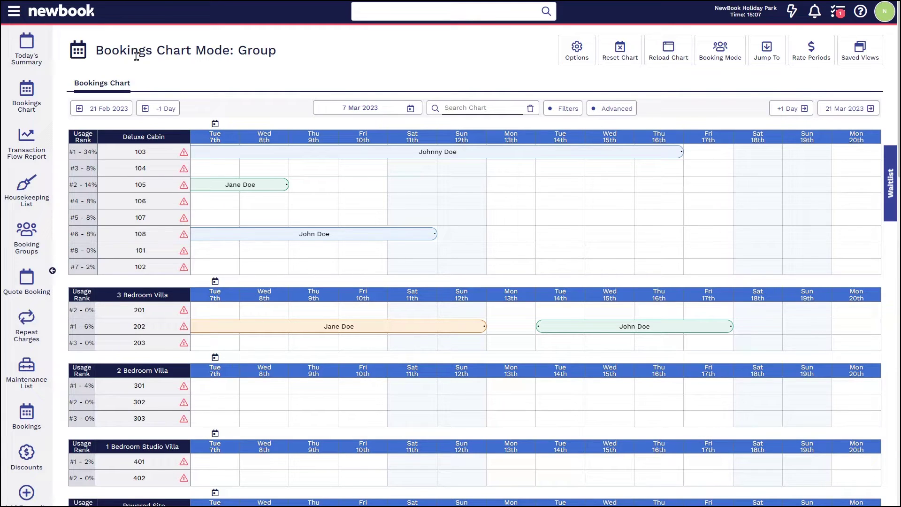
# Step: Mark the nights of 14–16 Mar for Deluxe Cabins 105, 106, 107 and Villa 201
pyautogui.moveTo(569, 190); pyautogui.dragTo(672, 190)
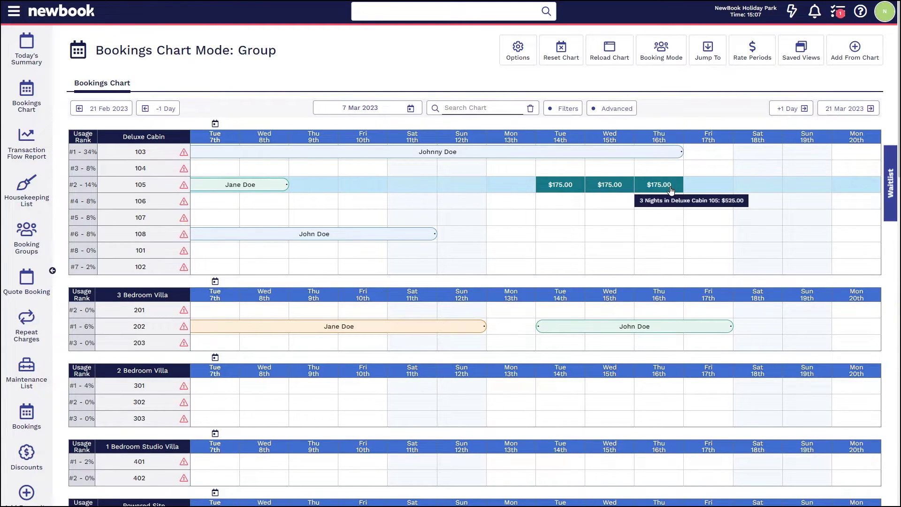
pyautogui.click(574, 202)
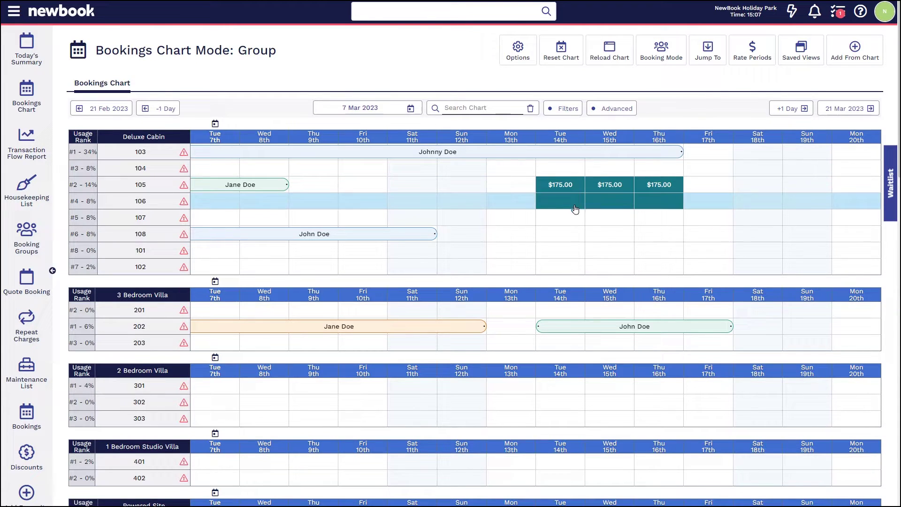
pyautogui.click(575, 221)
pyautogui.click(563, 311)
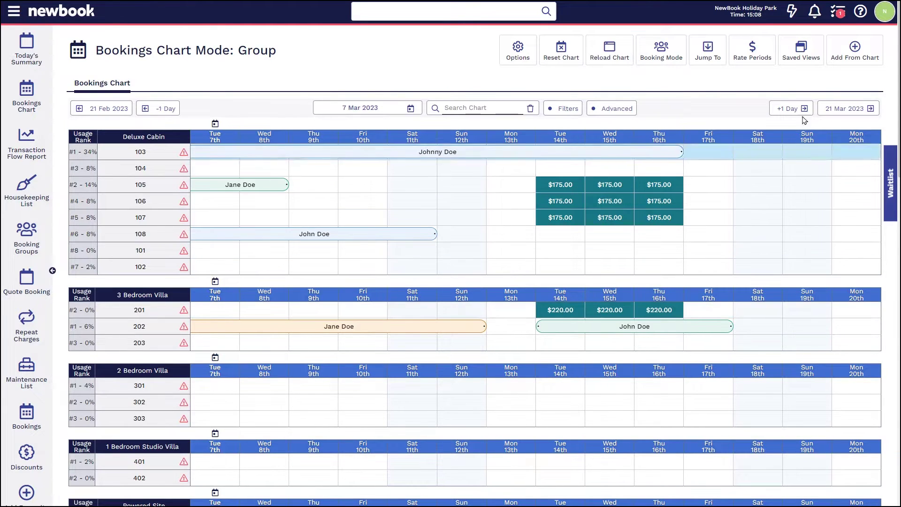
# Step: Create a new bookings group from the four marked stays
pyautogui.click(847, 56)
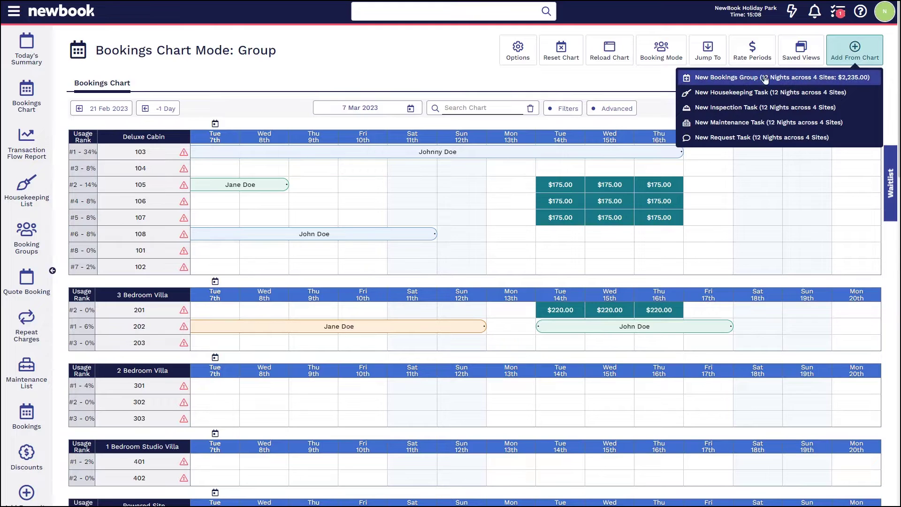
pyautogui.click(822, 80)
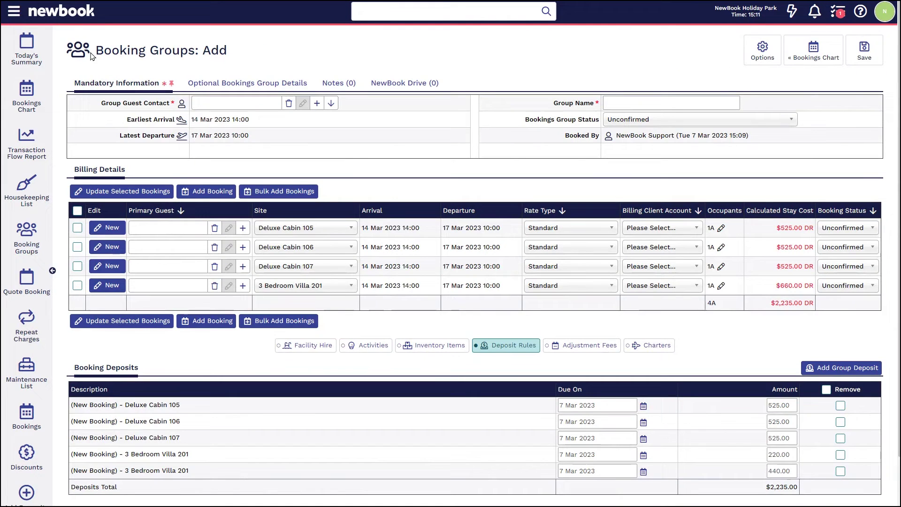
pyautogui.moveTo(96, 50); pyautogui.dragTo(234, 53)
pyautogui.click(235, 53)
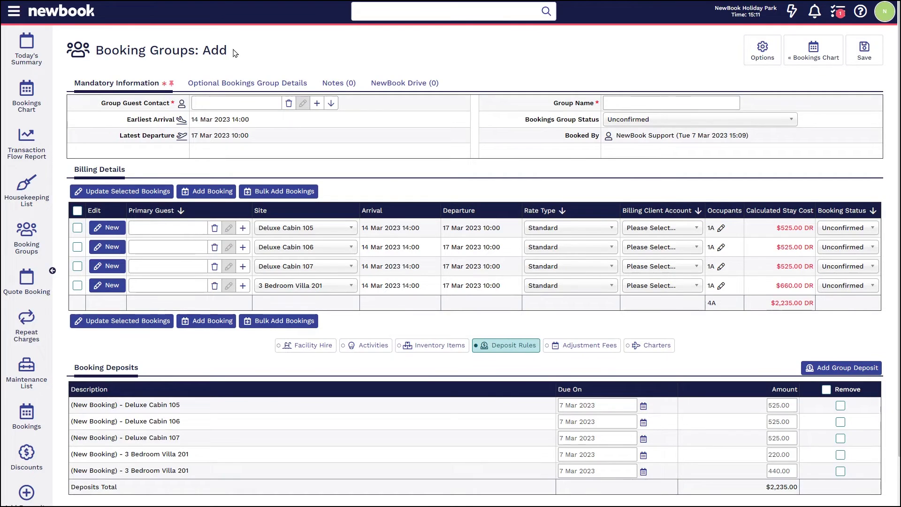
# Step: Set the Group Guest Contact to the matching existing guest found by name search
pyautogui.moveTo(101, 104); pyautogui.dragTo(170, 109)
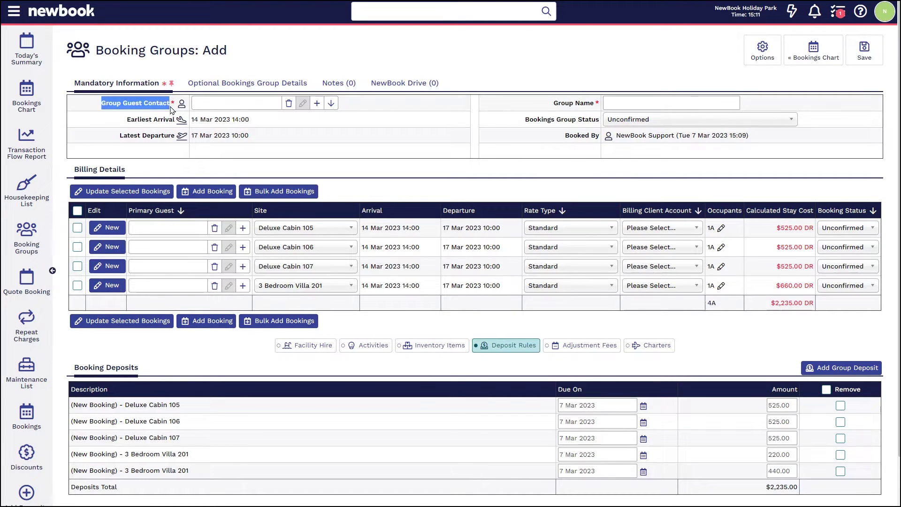
pyautogui.click(170, 110)
pyautogui.click(200, 102)
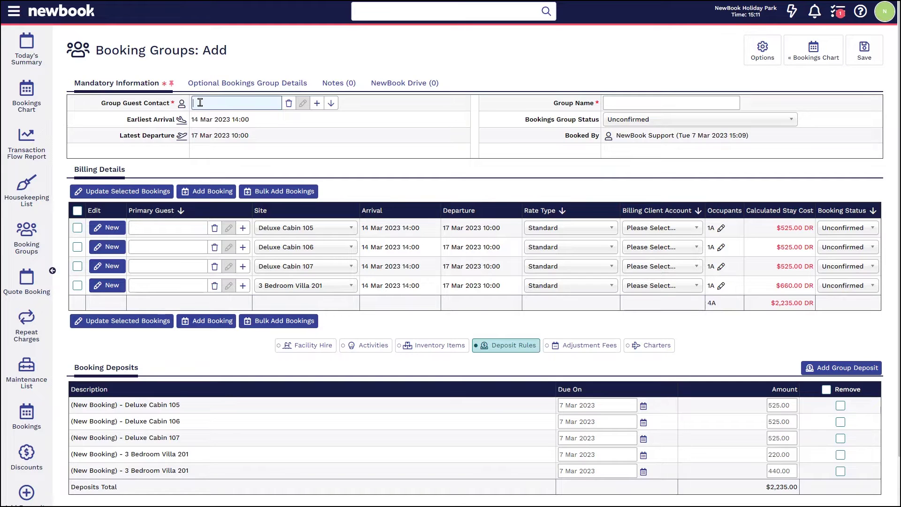
pyautogui.write('john doe')
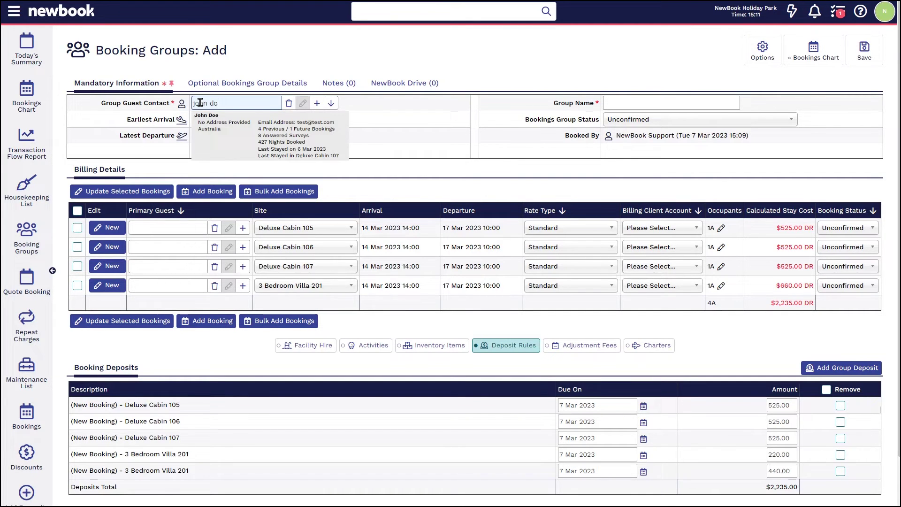
pyautogui.click(205, 135)
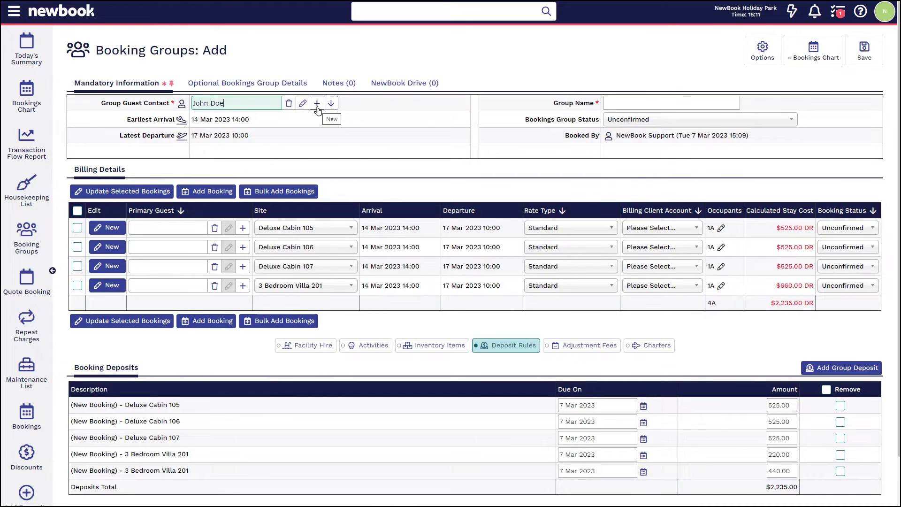
# Step: Enter the contact's name followed by 'Reunion Mar 23' as the Group Name
pyautogui.moveTo(547, 106); pyautogui.dragTo(595, 109)
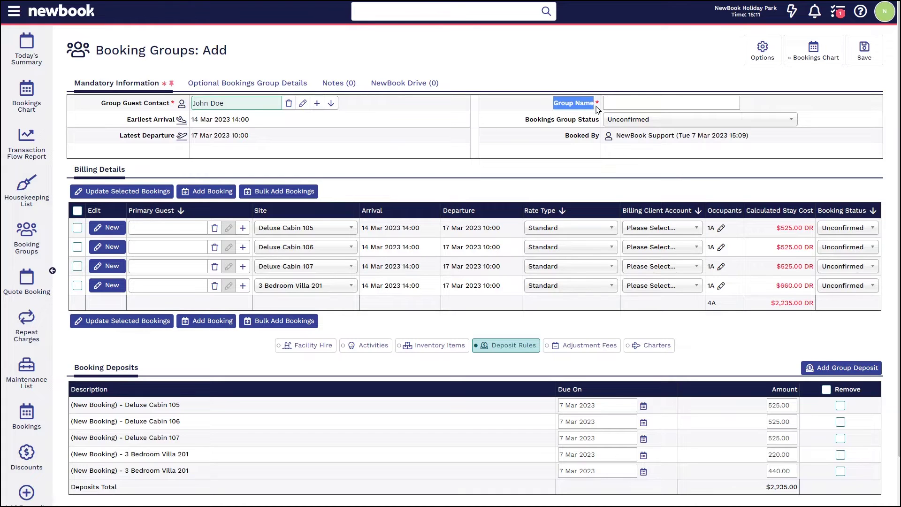
pyautogui.click(620, 104)
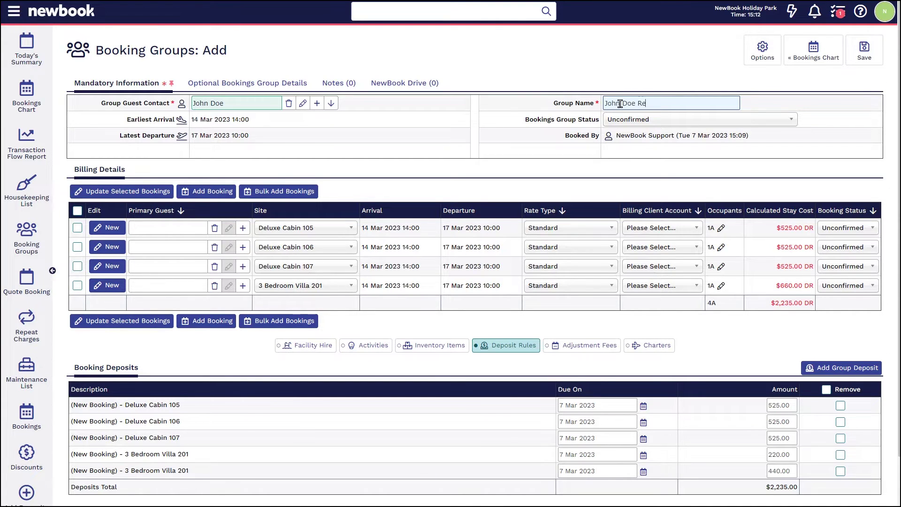
pyautogui.write('John Doe Reunion Mar 23')
pyautogui.click(129, 124)
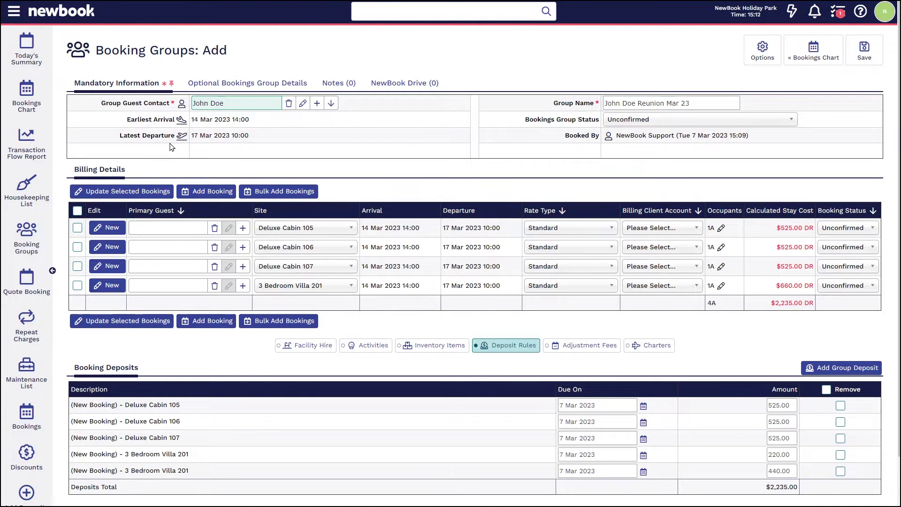
pyautogui.moveTo(362, 228); pyautogui.dragTo(463, 227)
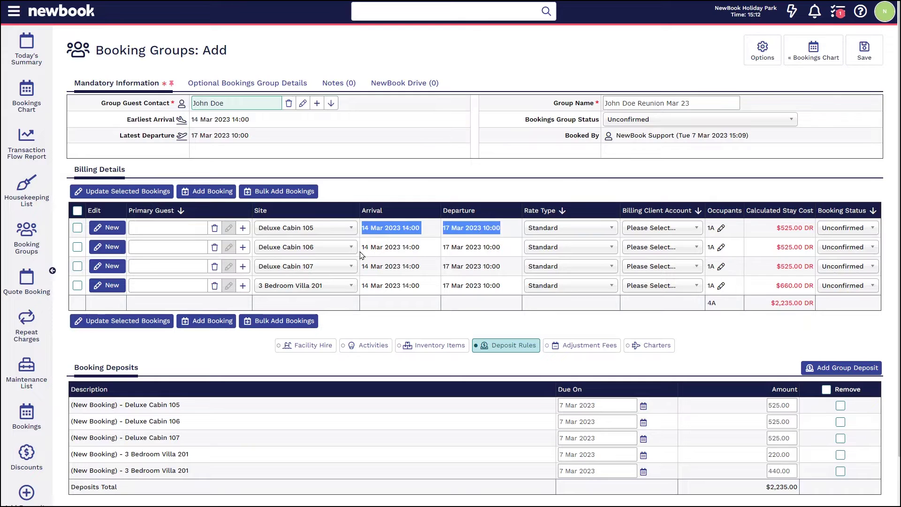
pyautogui.moveTo(361, 255); pyautogui.dragTo(493, 255)
pyautogui.click(493, 255)
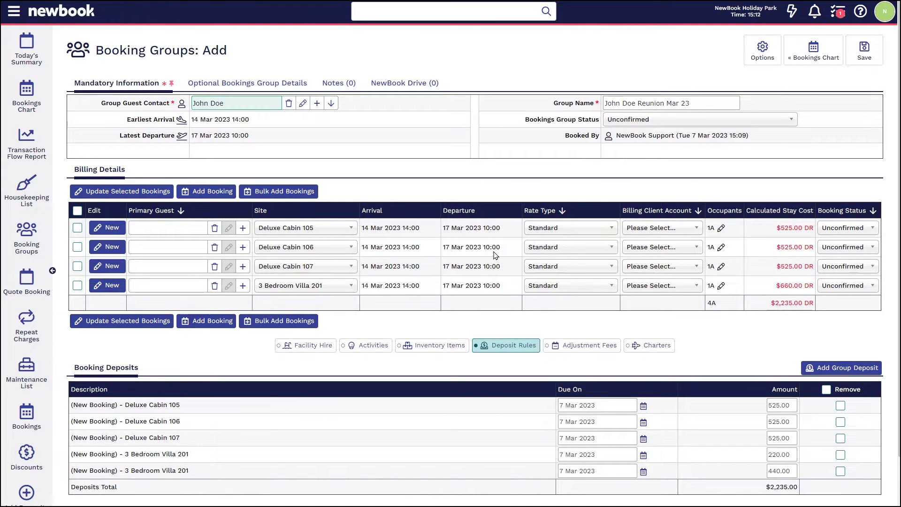
pyautogui.click(77, 210)
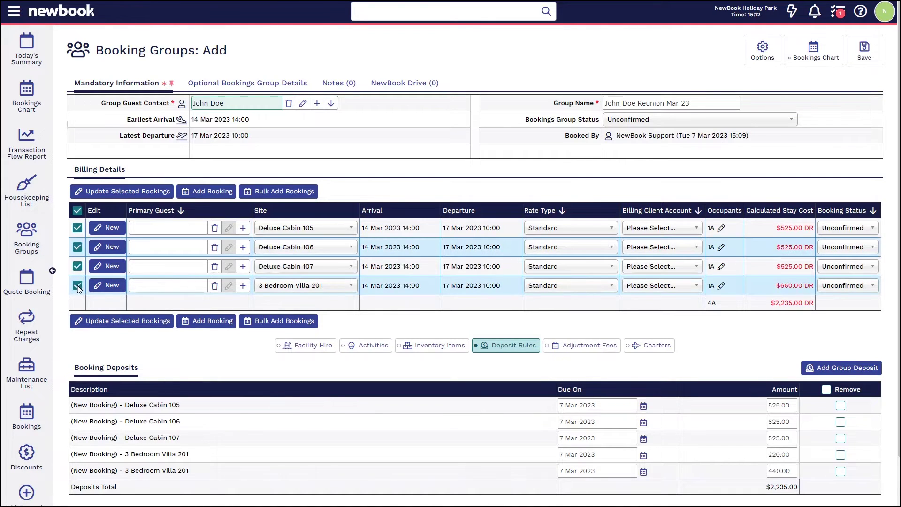
pyautogui.click(77, 211)
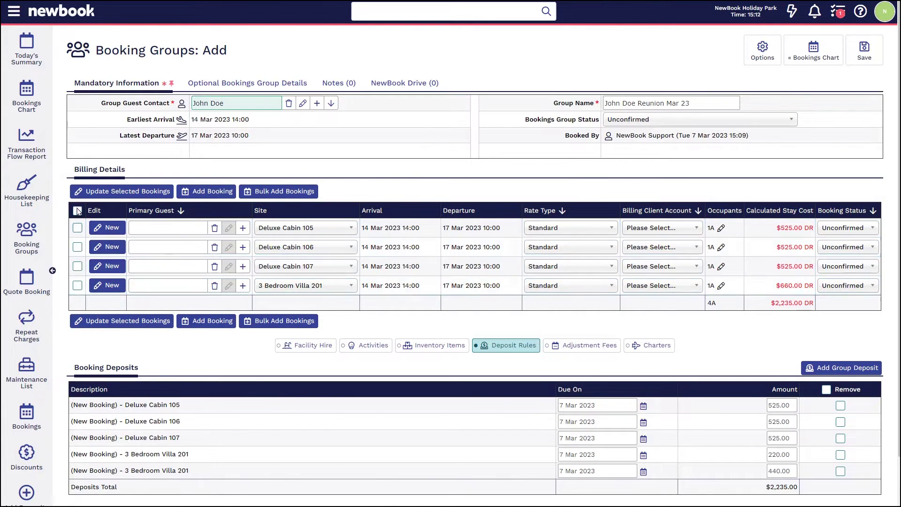
pyautogui.click(144, 248)
pyautogui.click(143, 266)
pyautogui.click(142, 280)
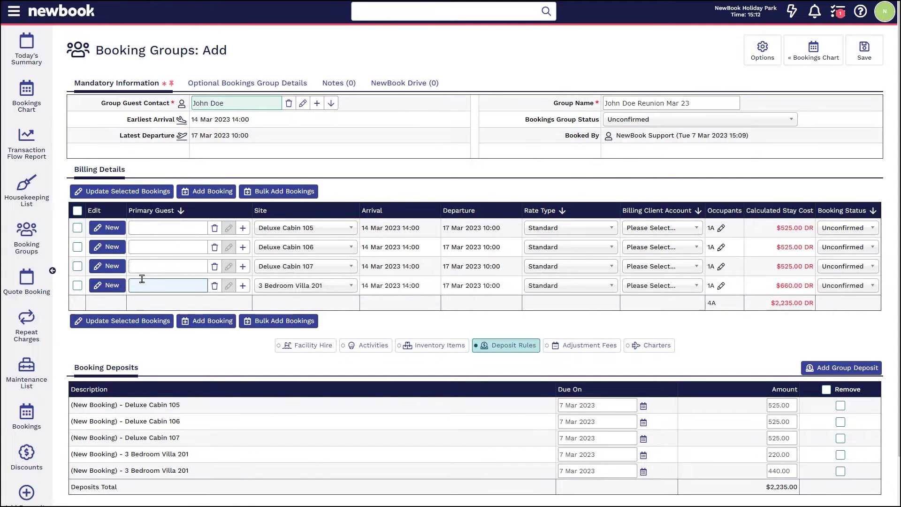
pyautogui.click(141, 230)
pyautogui.write('john')
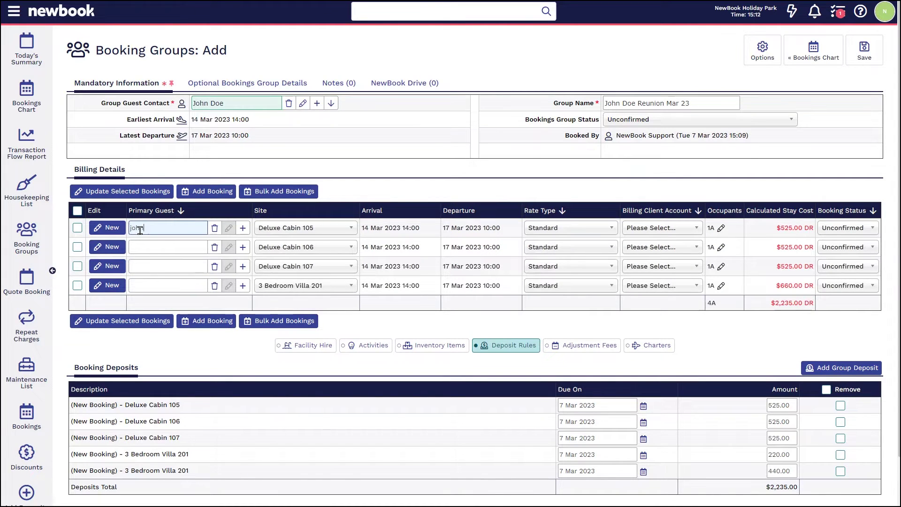
pyautogui.write(' doe')
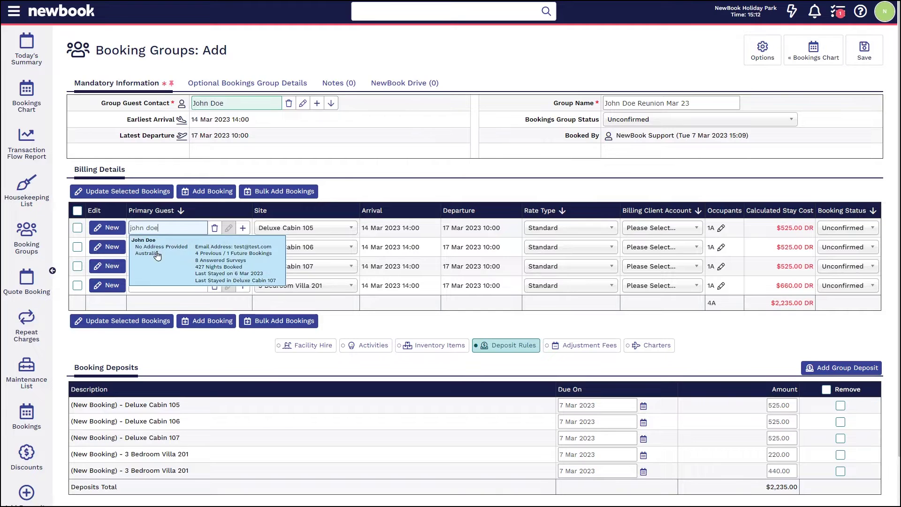
pyautogui.click(157, 254)
pyautogui.click(159, 251)
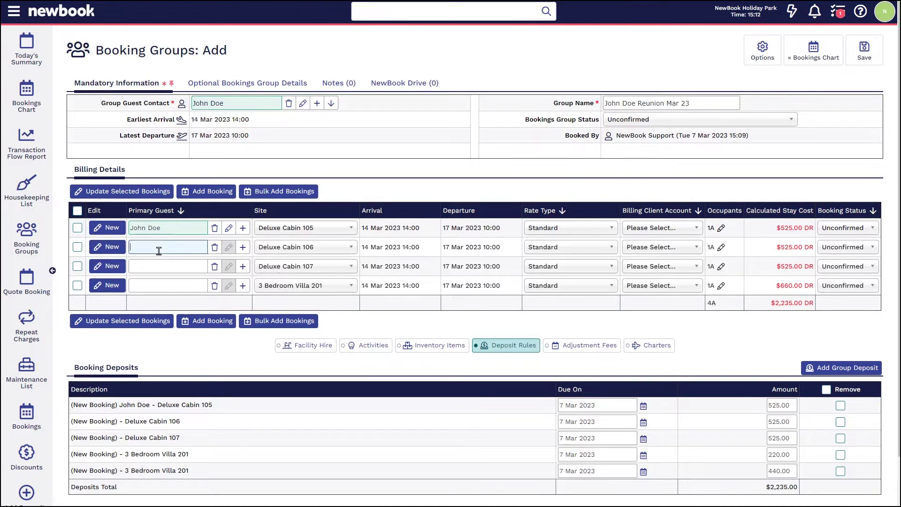
pyautogui.click(336, 232)
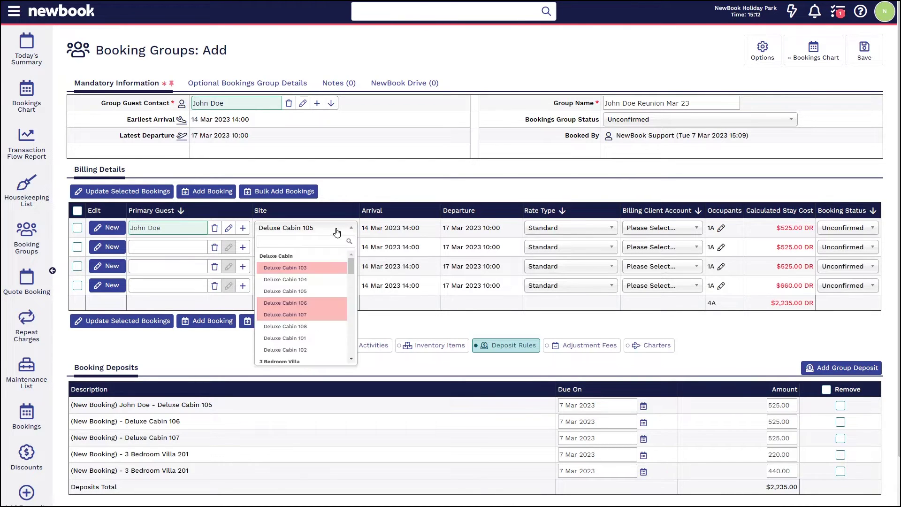
pyautogui.click(336, 232)
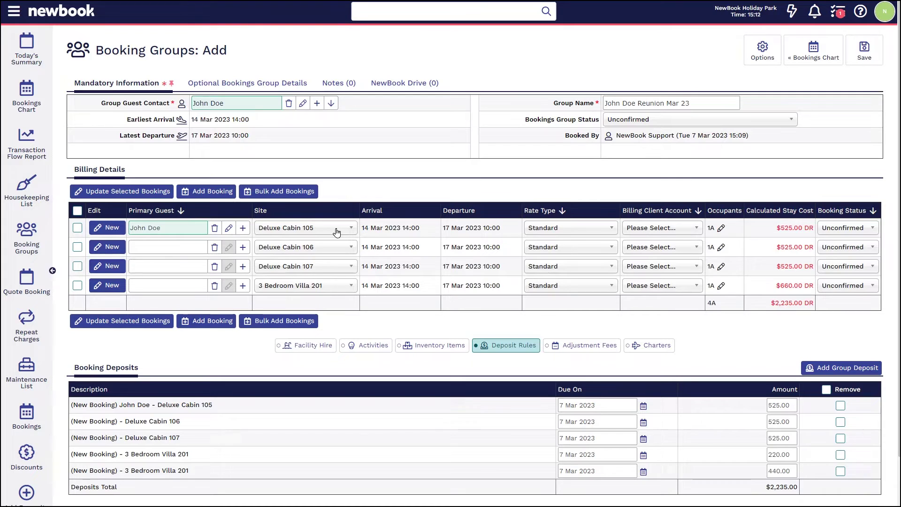
pyautogui.click(337, 232)
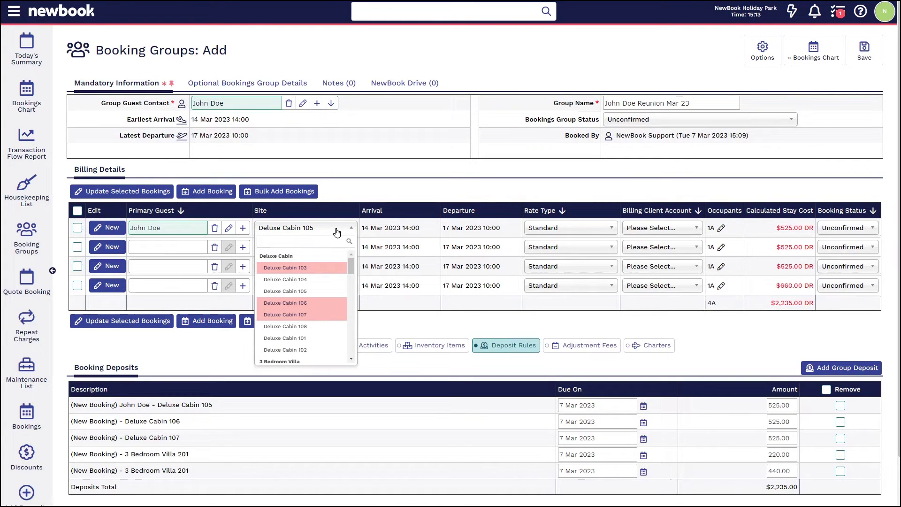
pyautogui.click(336, 232)
pyautogui.moveTo(362, 228); pyautogui.dragTo(539, 222)
pyautogui.click(489, 229)
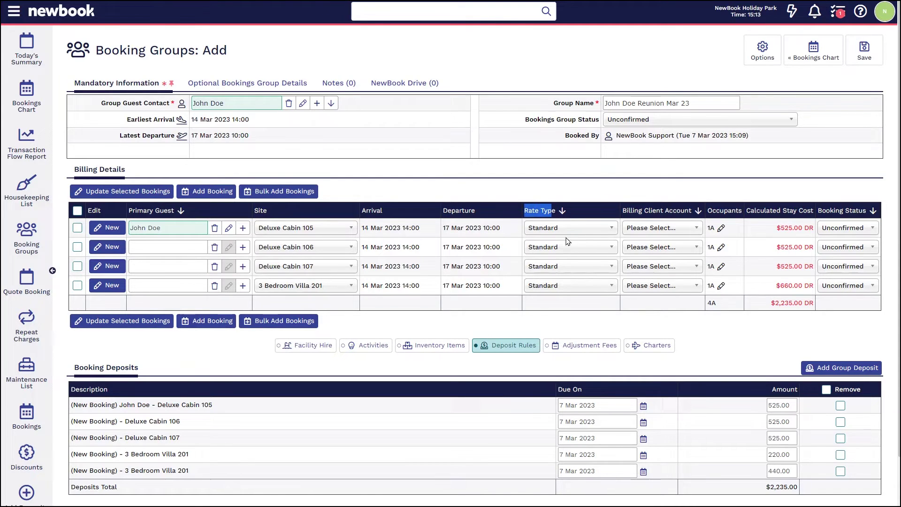
pyautogui.click(587, 230)
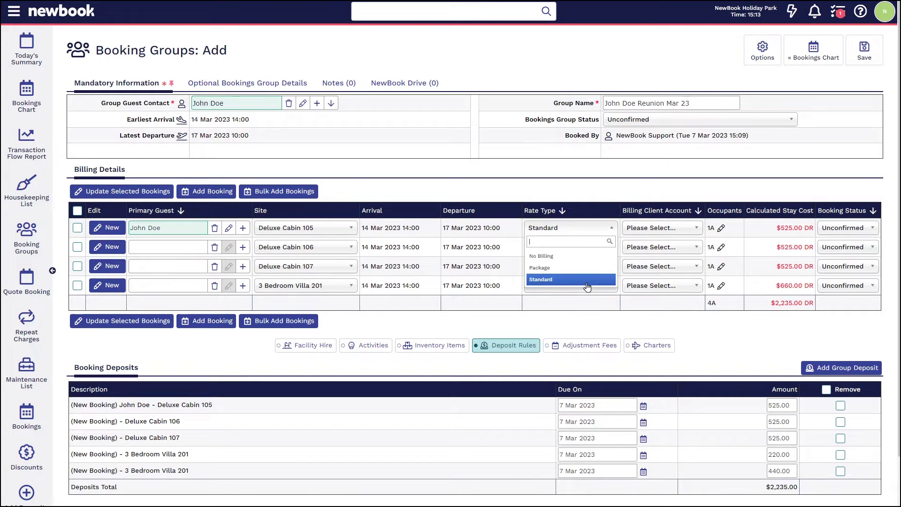
pyautogui.click(624, 197)
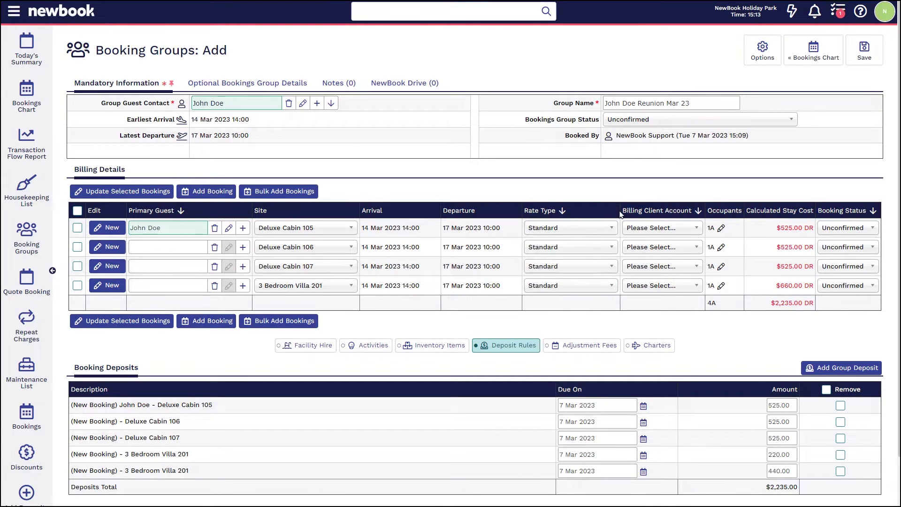
# Step: Set the first booking's Billing Client Account to Bill to Group and copy it to all rows
pyautogui.moveTo(630, 211); pyautogui.dragTo(696, 214)
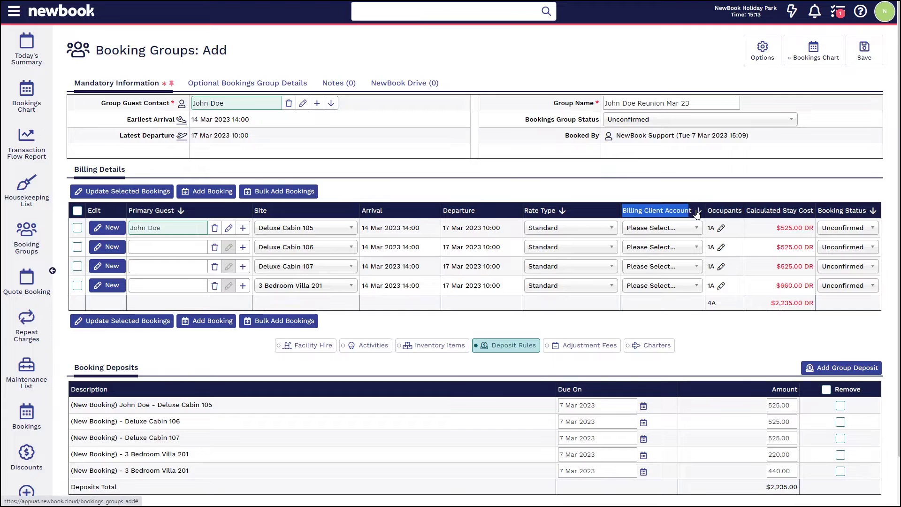
pyautogui.click(706, 200)
pyautogui.doubleClick(624, 211)
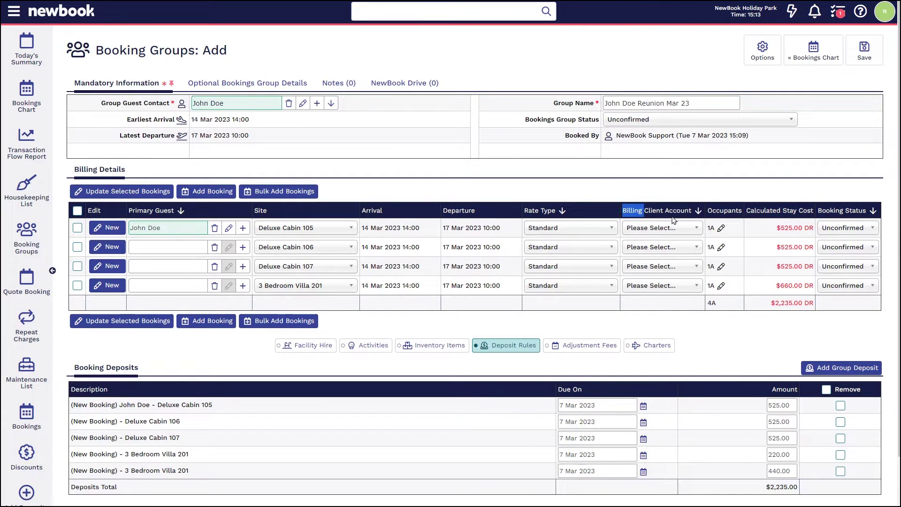
pyautogui.moveTo(673, 220); pyautogui.dragTo(696, 220)
pyautogui.tripleClick(207, 103)
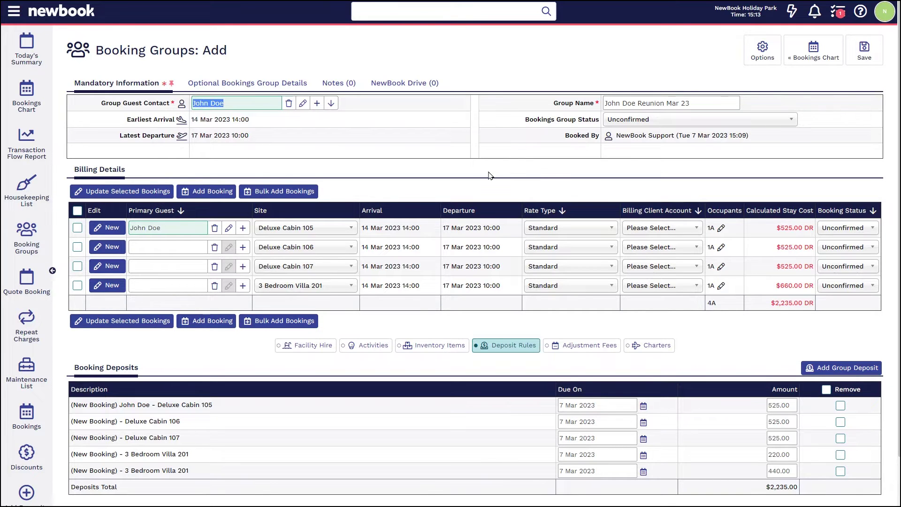
pyautogui.click(639, 228)
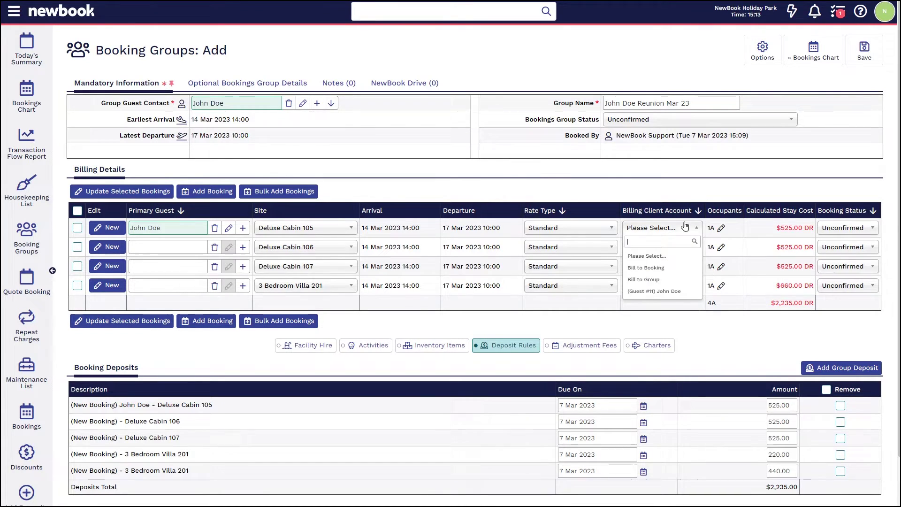
pyautogui.click(661, 279)
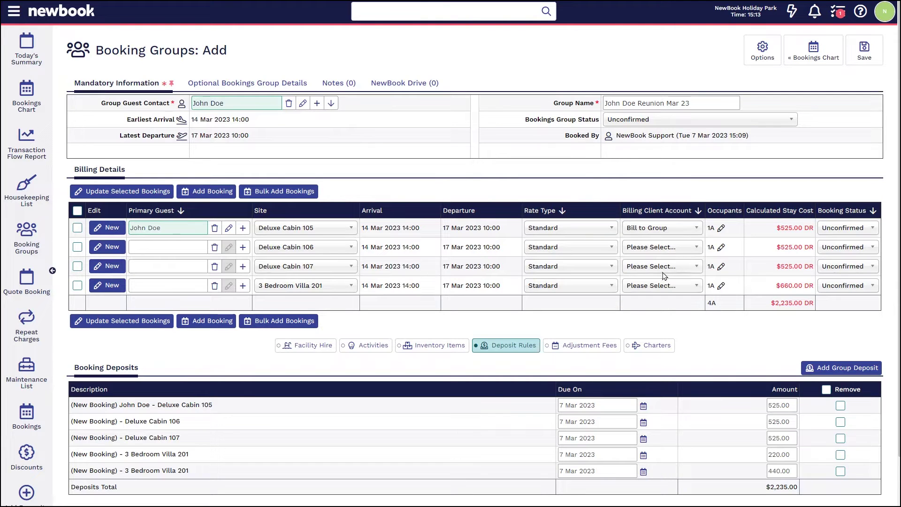
pyautogui.click(698, 211)
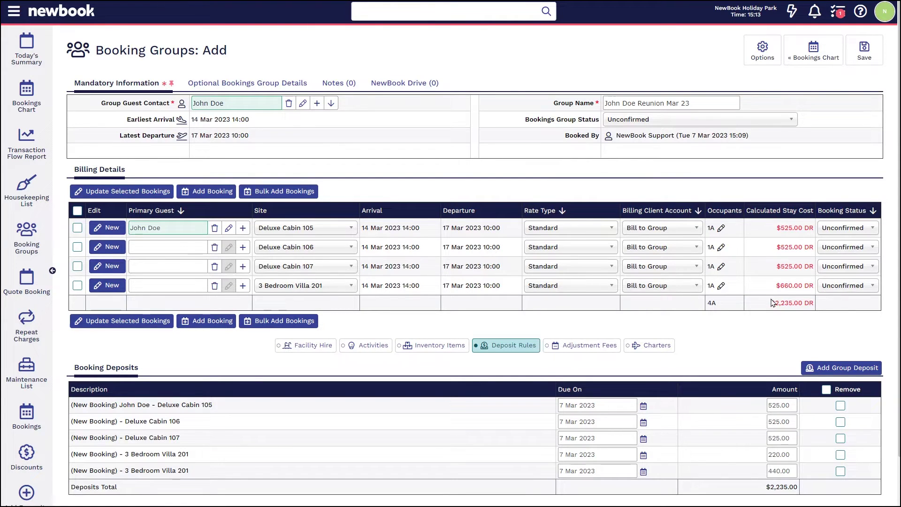
pyautogui.moveTo(769, 303); pyautogui.dragTo(815, 305)
pyautogui.click(798, 304)
pyautogui.moveTo(775, 229); pyautogui.dragTo(804, 248)
pyautogui.doubleClick(799, 230)
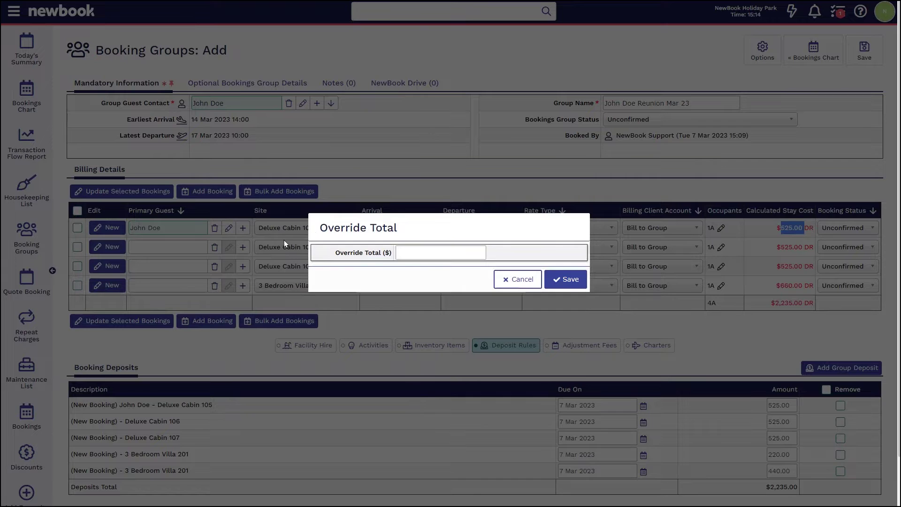
pyautogui.moveTo(323, 255); pyautogui.dragTo(398, 267)
pyautogui.click(517, 280)
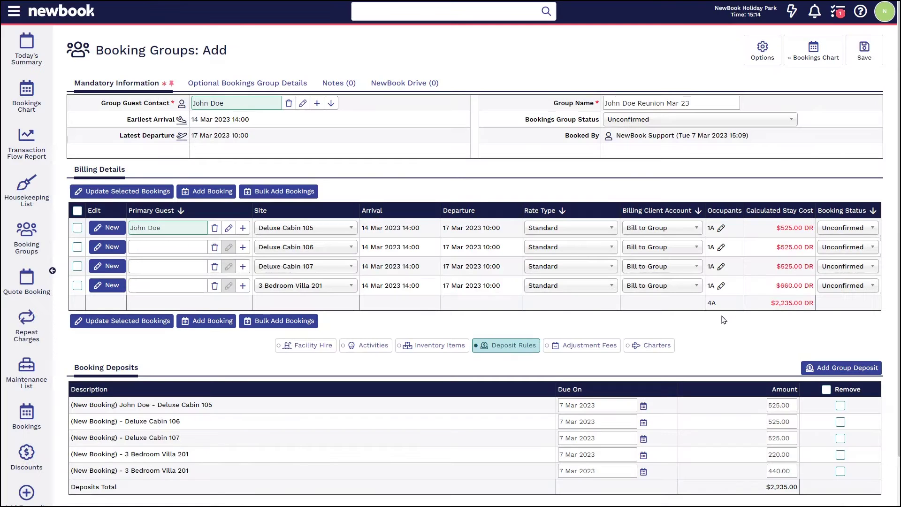
pyautogui.doubleClick(789, 304)
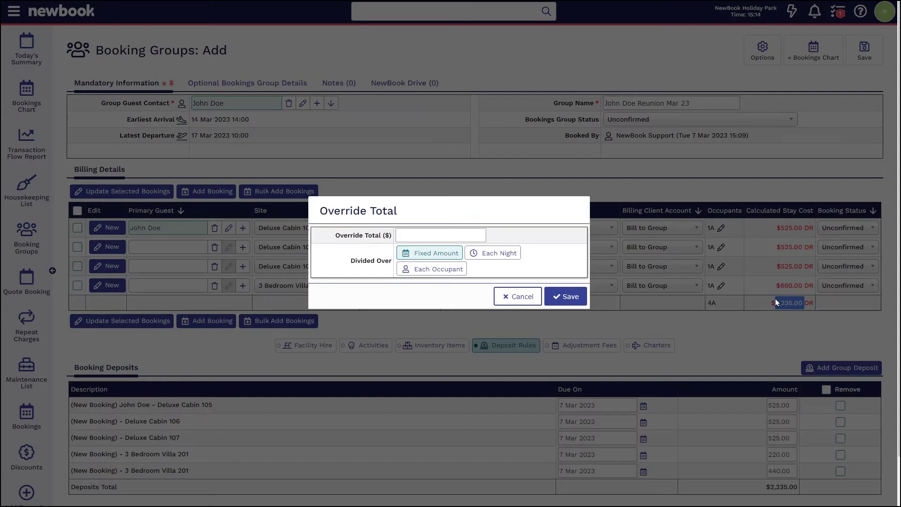
pyautogui.click(521, 296)
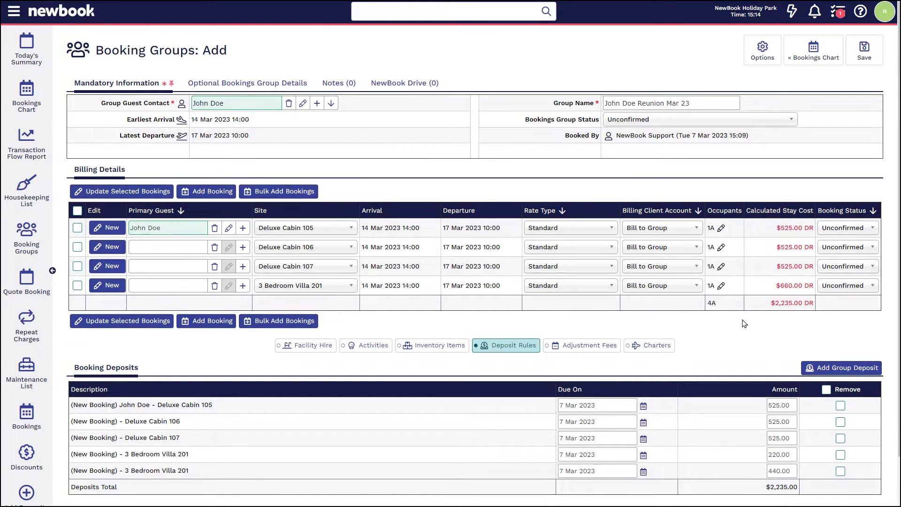
# Step: Select all four bookings in the reunion group with the header checkbox
pyautogui.doubleClick(710, 228)
pyautogui.moveTo(444, 229); pyautogui.dragTo(501, 229)
pyautogui.click(502, 230)
pyautogui.click(77, 211)
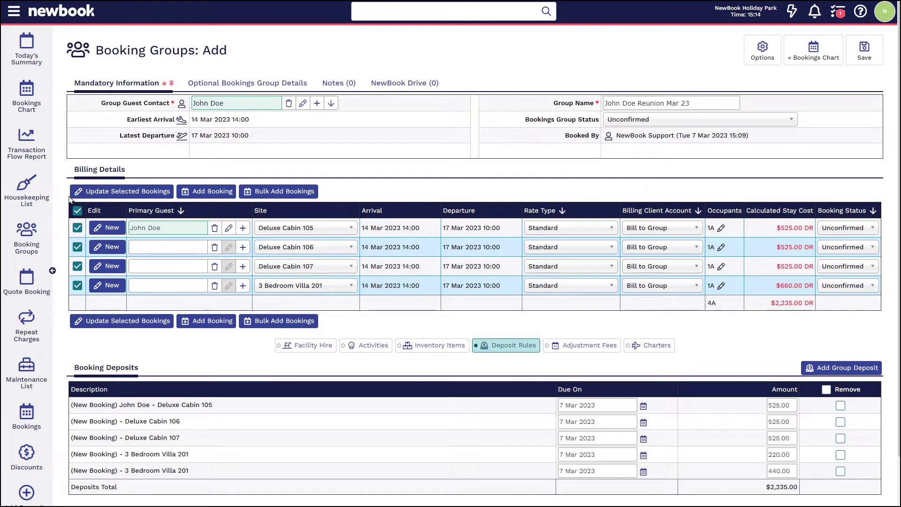
# Step: In the bulk update form, set the departure date to 16 Mar 2023
pyautogui.click(133, 193)
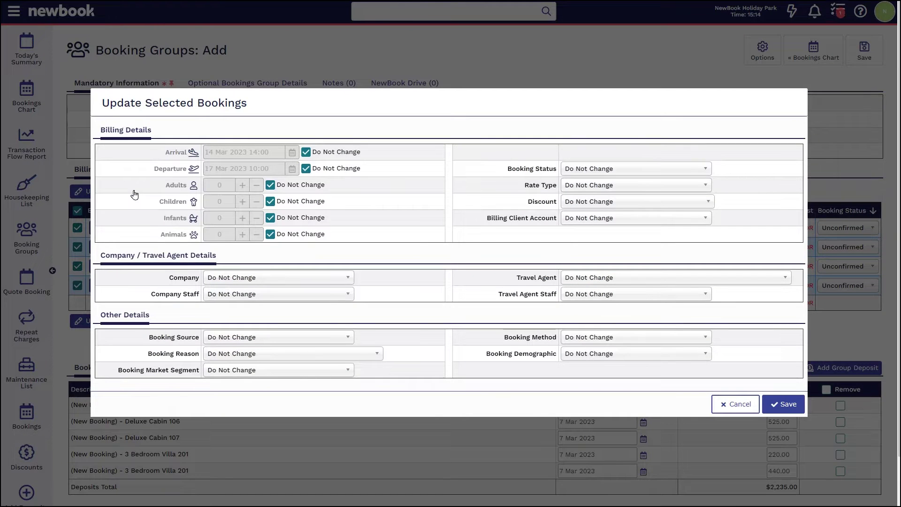
pyautogui.doubleClick(170, 169)
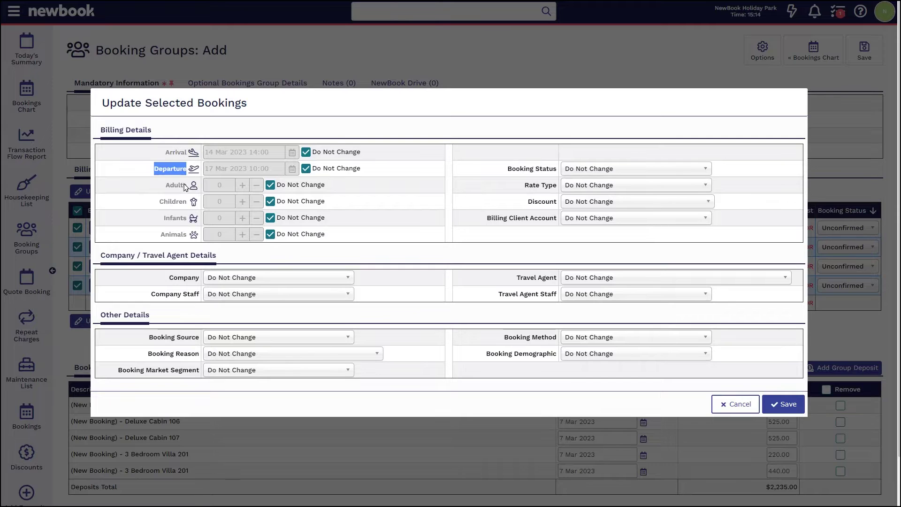
pyautogui.click(305, 169)
pyautogui.click(292, 168)
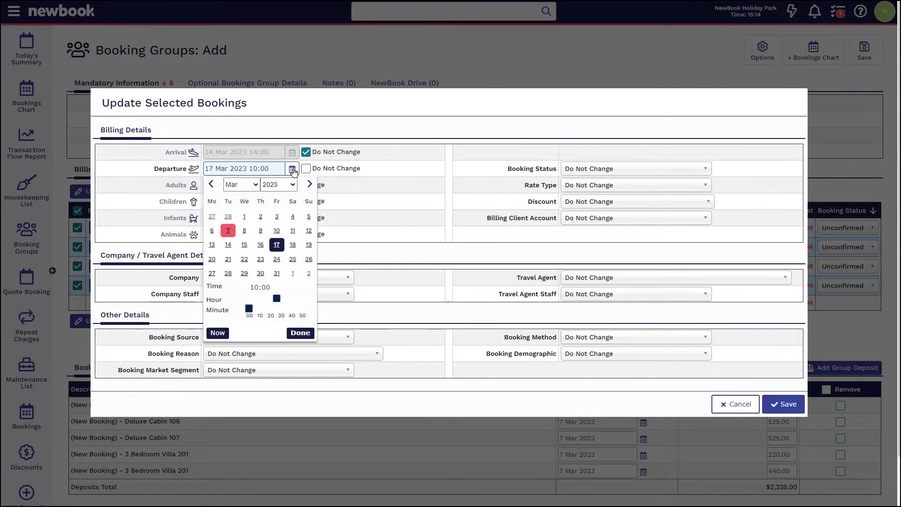
pyautogui.click(259, 245)
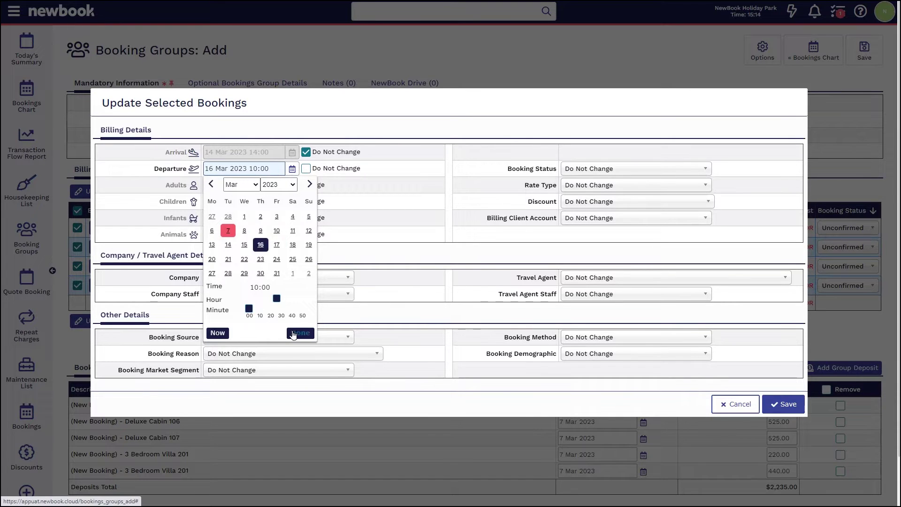
pyautogui.click(295, 333)
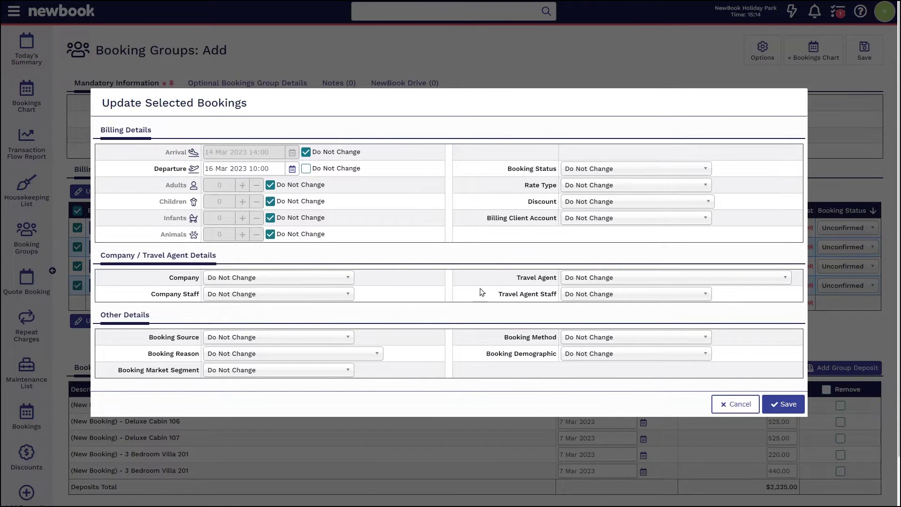
pyautogui.moveTo(524, 189); pyautogui.dragTo(559, 187)
pyautogui.click(554, 284)
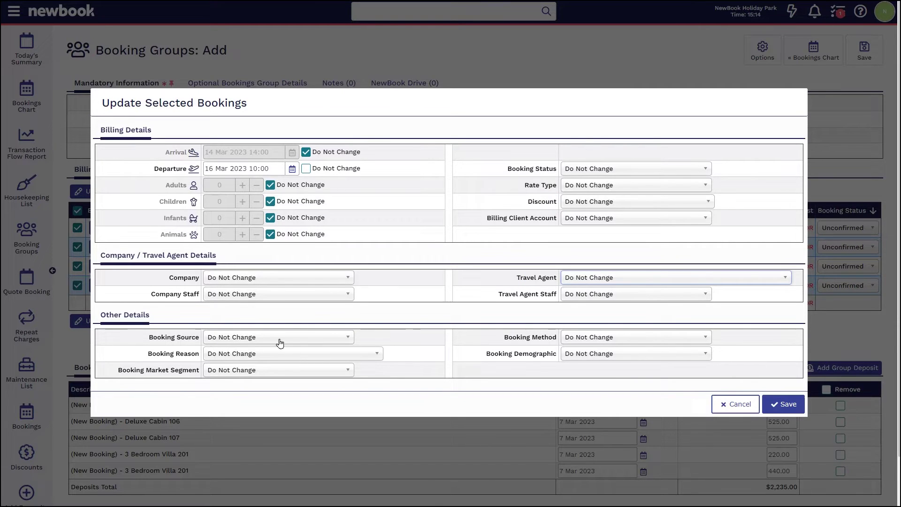
pyautogui.moveTo(106, 316); pyautogui.dragTo(156, 321)
pyautogui.click(157, 322)
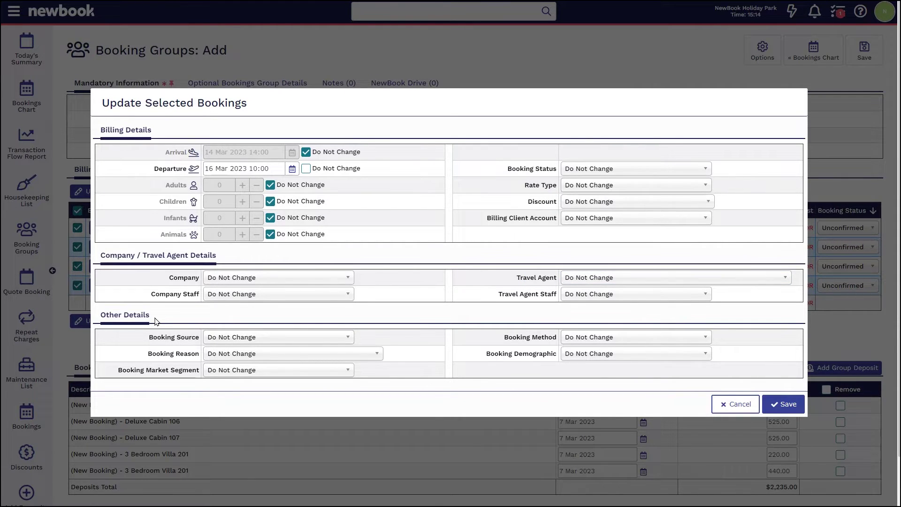
# Step: Set the occupants to 2 adults and 1 child per booking
pyautogui.doubleClick(170, 188)
pyautogui.click(271, 185)
pyautogui.click(241, 185)
pyautogui.click(241, 185)
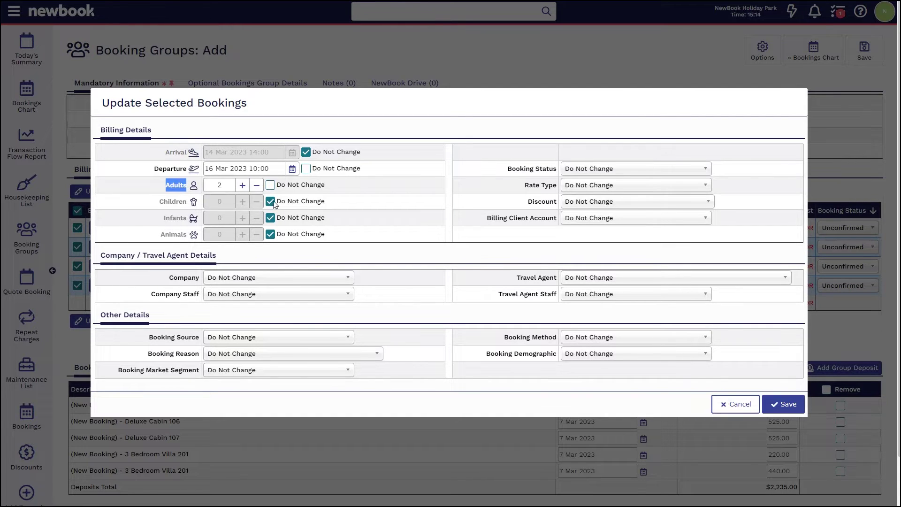
pyautogui.click(270, 202)
pyautogui.click(242, 201)
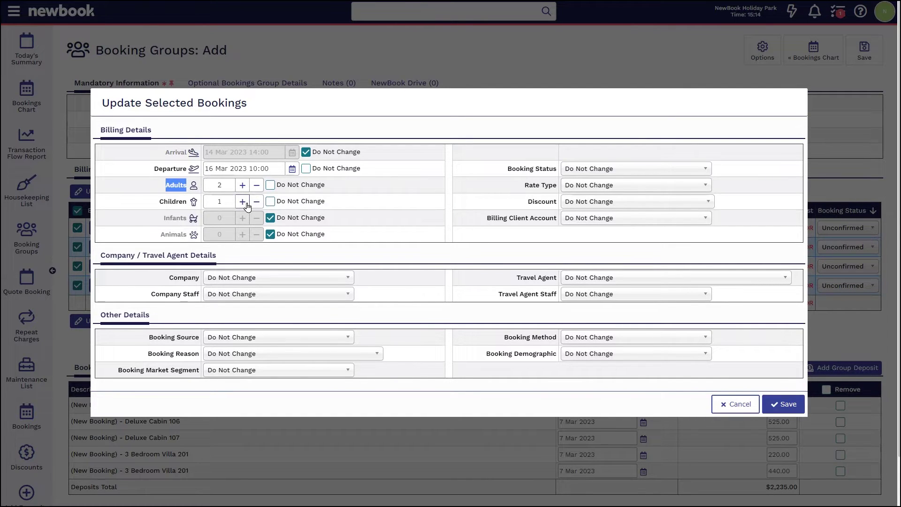
# Step: Save the 16 Mar departure and 2 adults, 1 child for all four bookings, then add a fifth booking
pyautogui.click(786, 406)
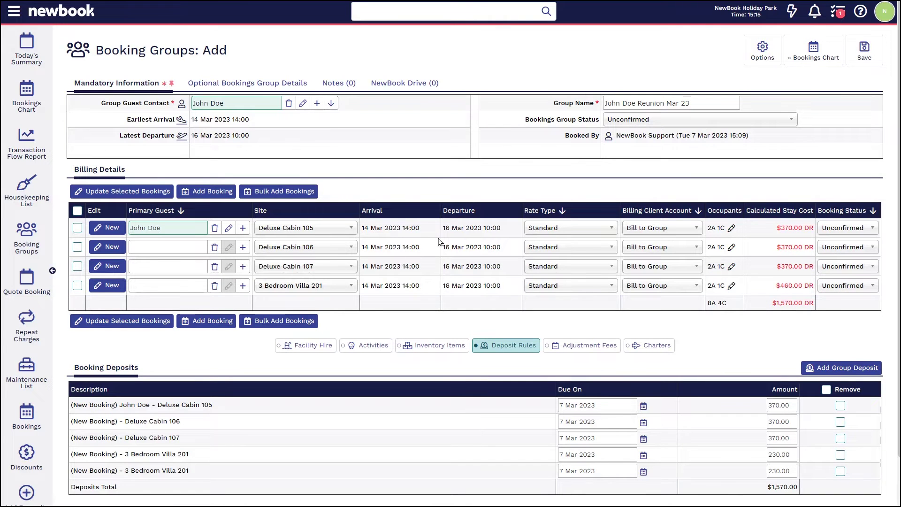
pyautogui.moveTo(443, 234); pyautogui.dragTo(500, 228)
pyautogui.click(502, 232)
pyautogui.moveTo(777, 234); pyautogui.dragTo(809, 233)
pyautogui.click(815, 235)
pyautogui.moveTo(707, 231); pyautogui.dragTo(733, 232)
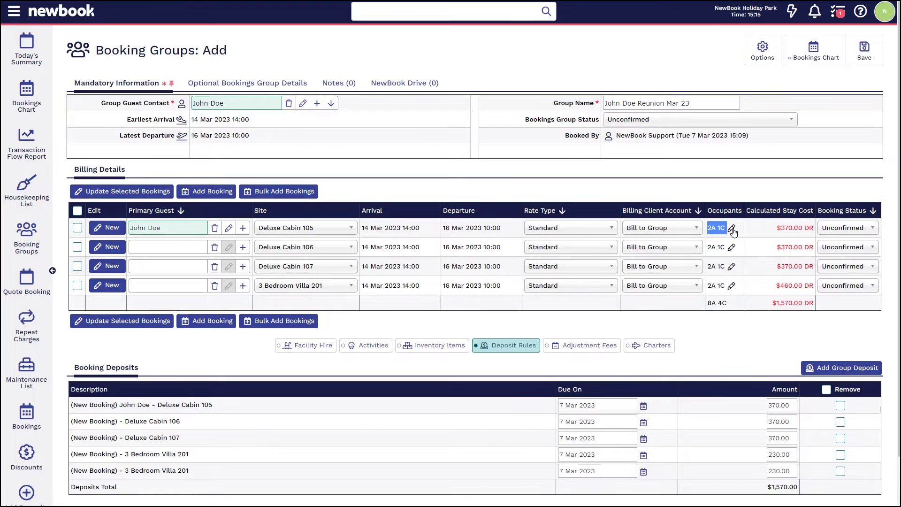
pyautogui.click(734, 338)
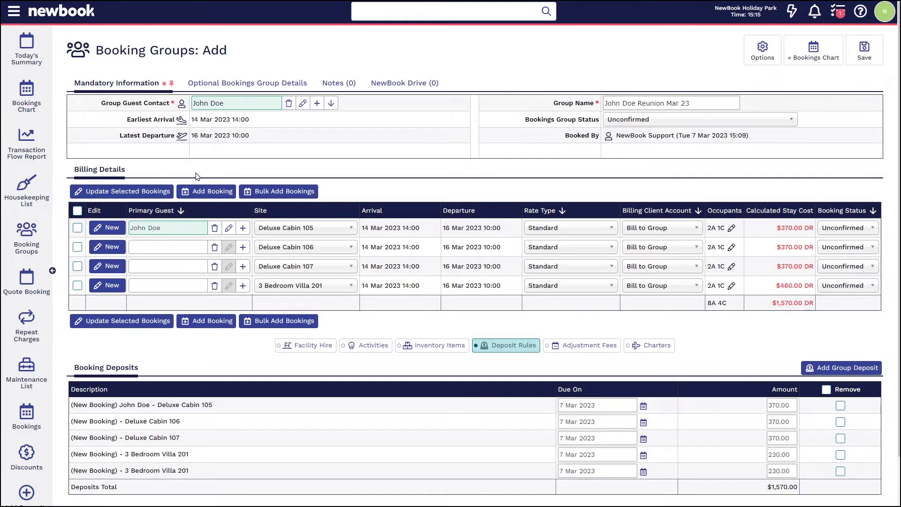
pyautogui.click(205, 192)
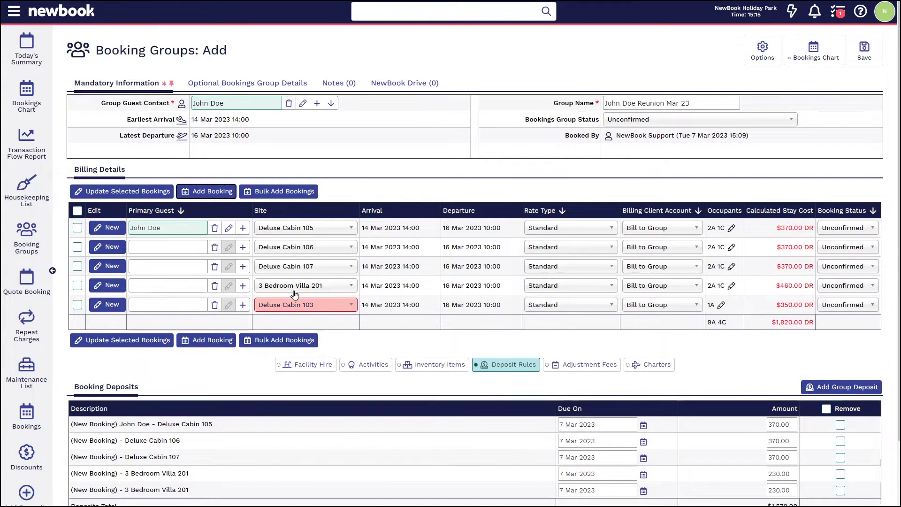
# Step: Choose Deluxe Cabin 101 as the fifth booking's site
pyautogui.click(326, 305)
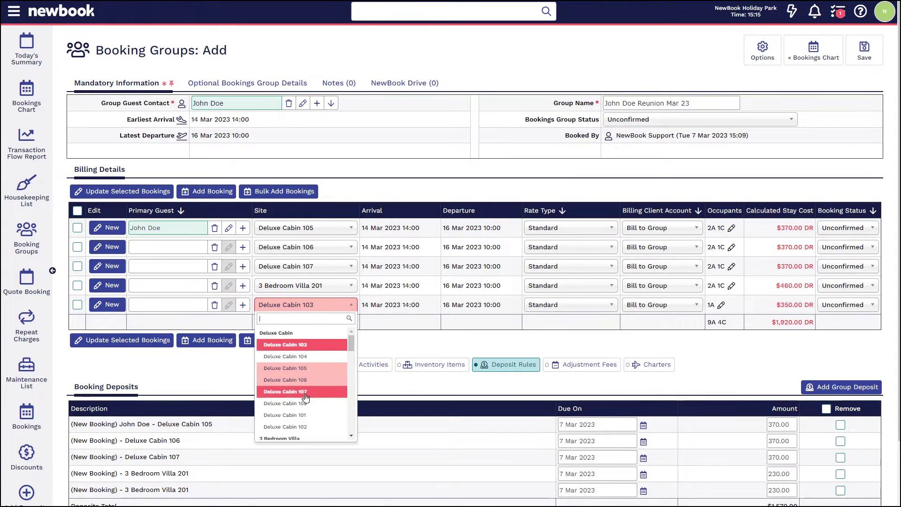
pyautogui.click(301, 414)
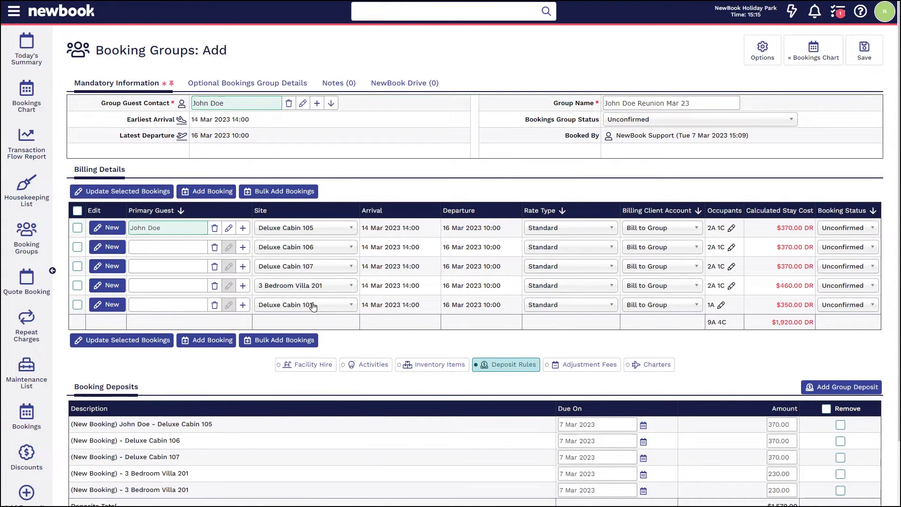
# Step: Bulk-add 3 Powered Site bookings billed to the group
pyautogui.click(289, 193)
pyautogui.moveTo(373, 122); pyautogui.dragTo(447, 124)
pyautogui.click(490, 122)
pyautogui.click(490, 122)
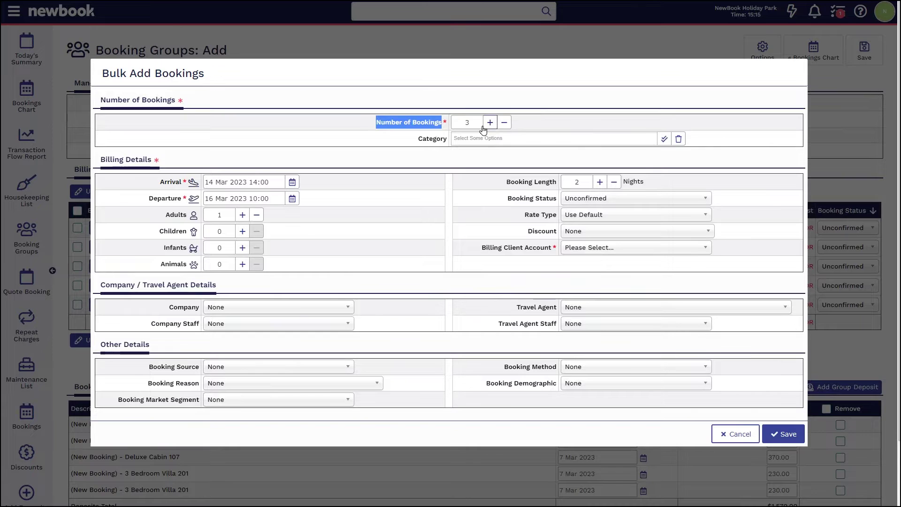
pyautogui.doubleClick(422, 139)
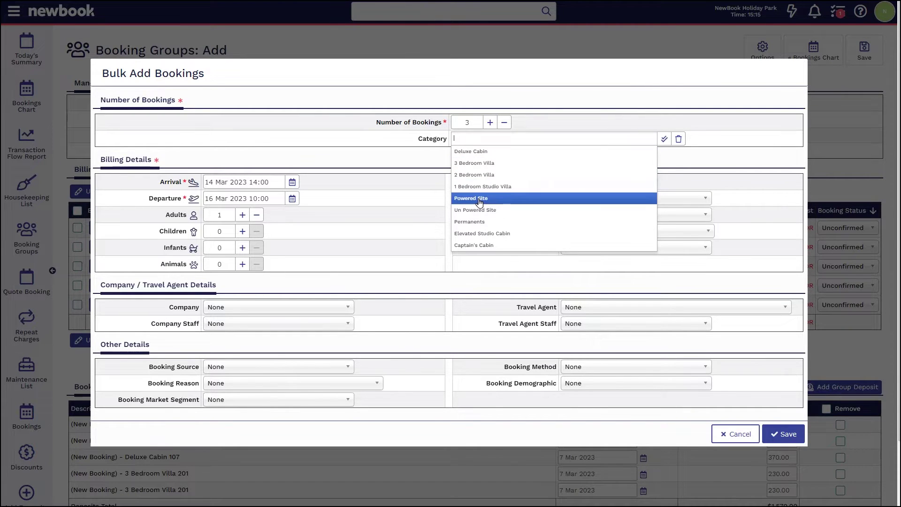
pyautogui.click(478, 199)
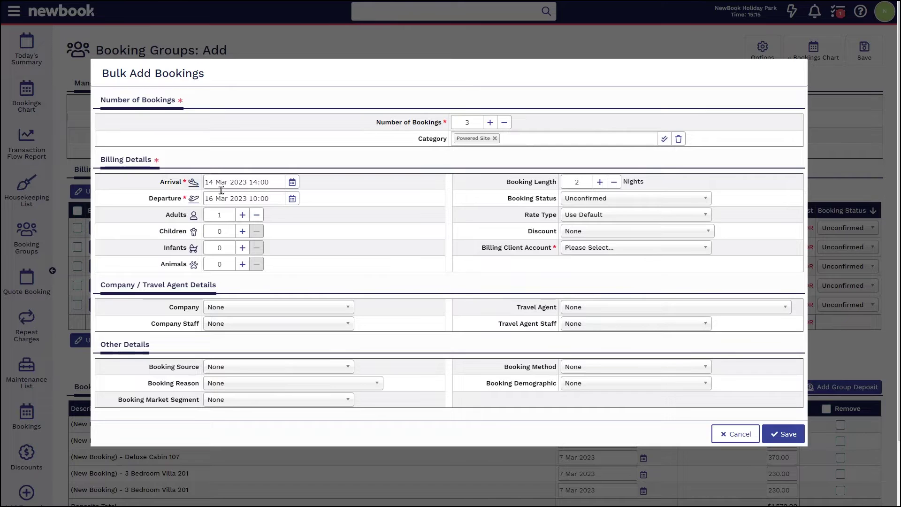
pyautogui.moveTo(481, 252); pyautogui.dragTo(579, 254)
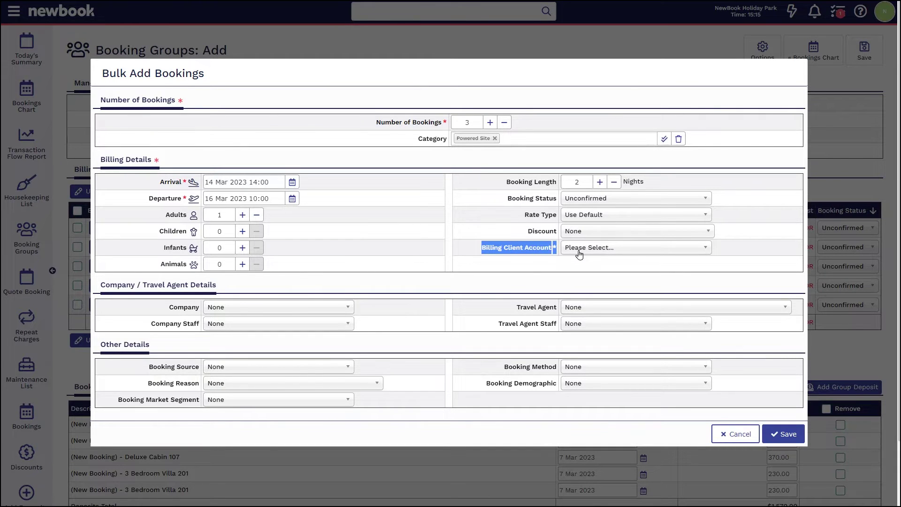
pyautogui.click(579, 254)
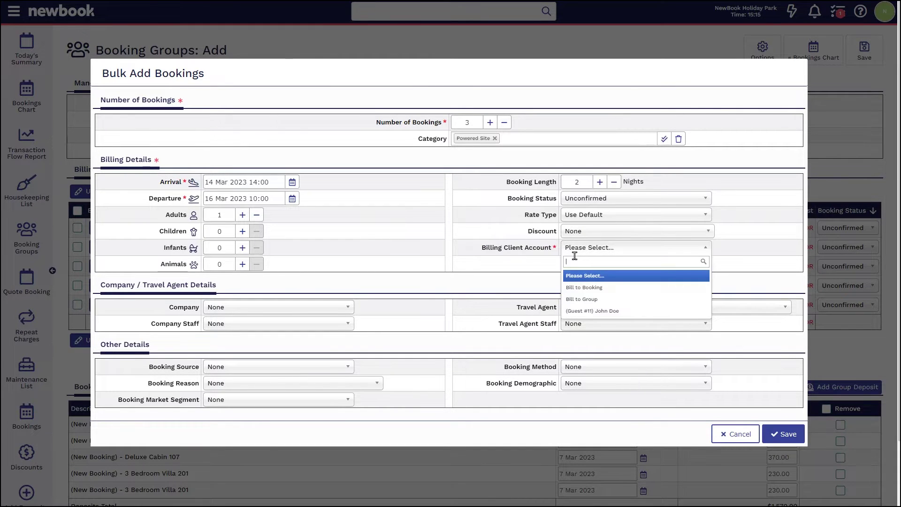
pyautogui.click(599, 300)
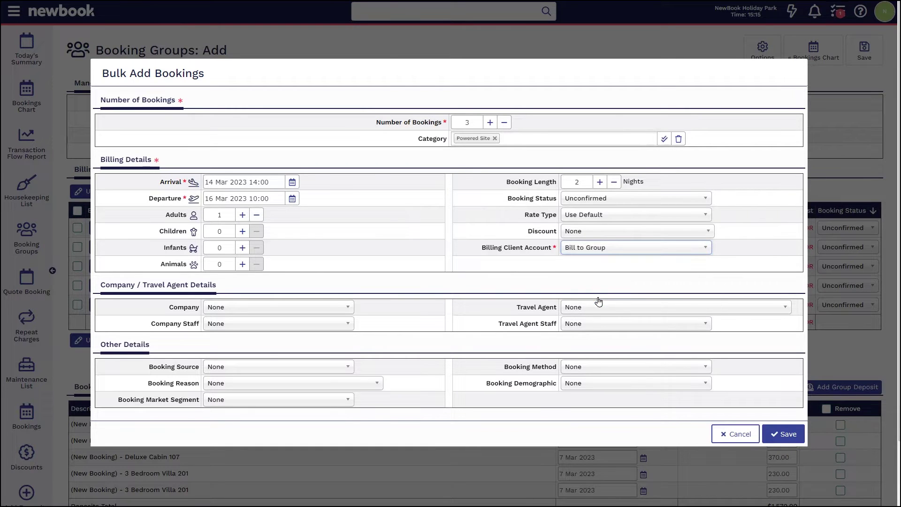
pyautogui.click(784, 435)
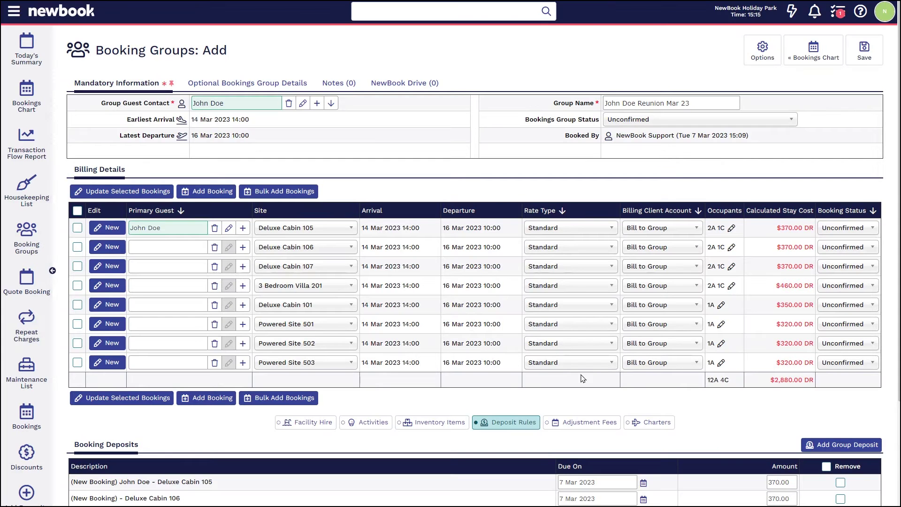
pyautogui.moveTo(383, 328); pyautogui.dragTo(483, 365)
pyautogui.click(366, 360)
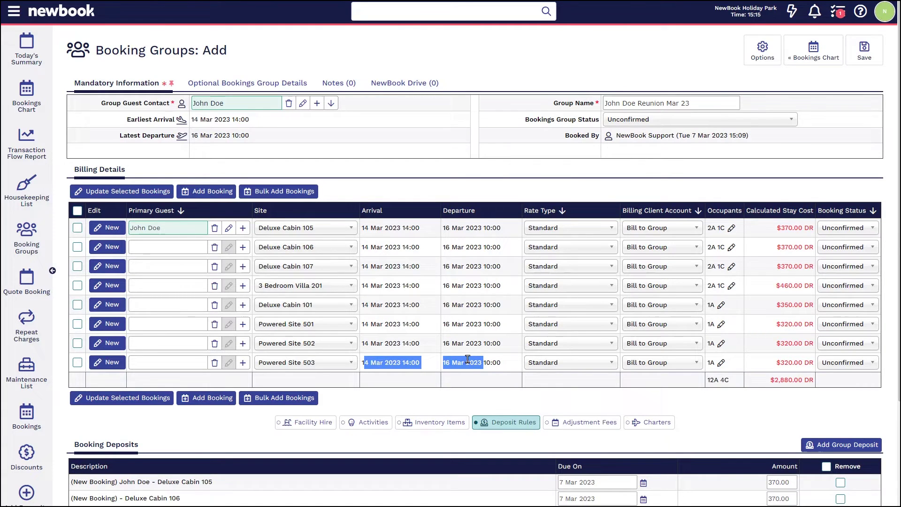
pyautogui.click(804, 405)
pyautogui.moveTo(768, 383); pyautogui.dragTo(815, 384)
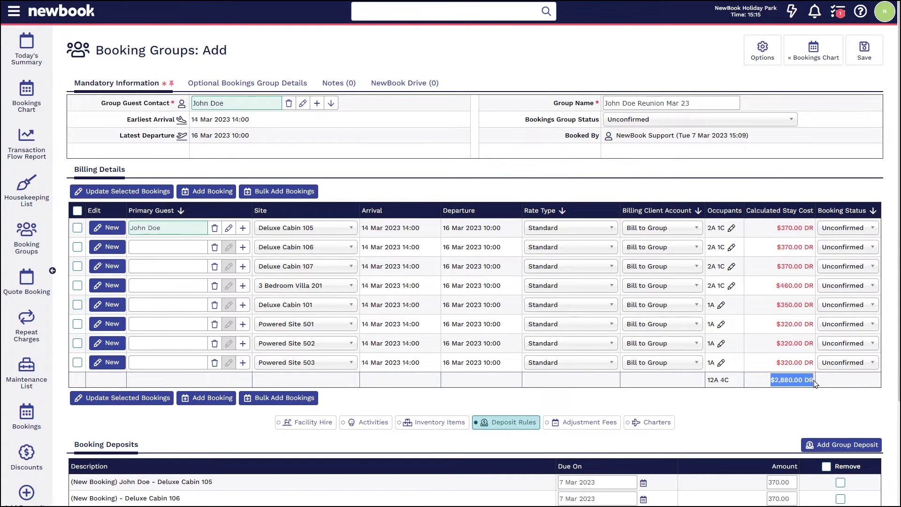
pyautogui.click(812, 381)
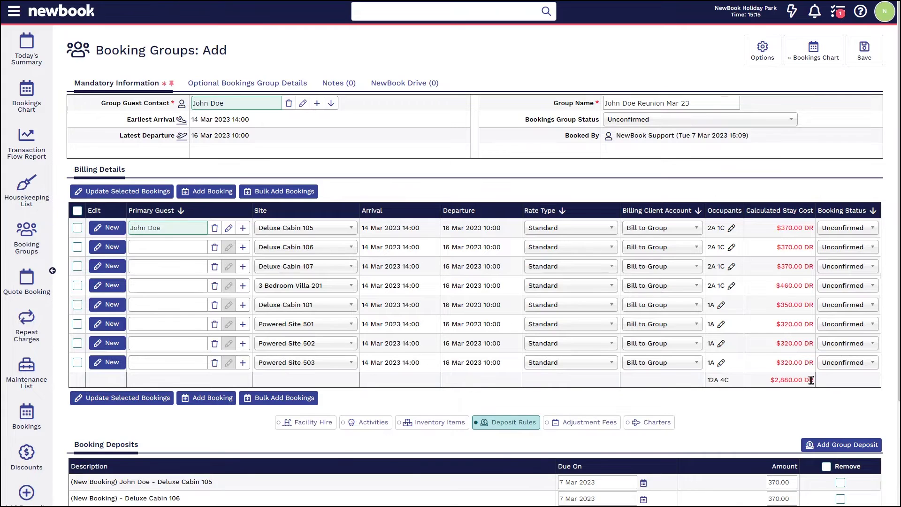
pyautogui.scroll(-3, 810, 383)
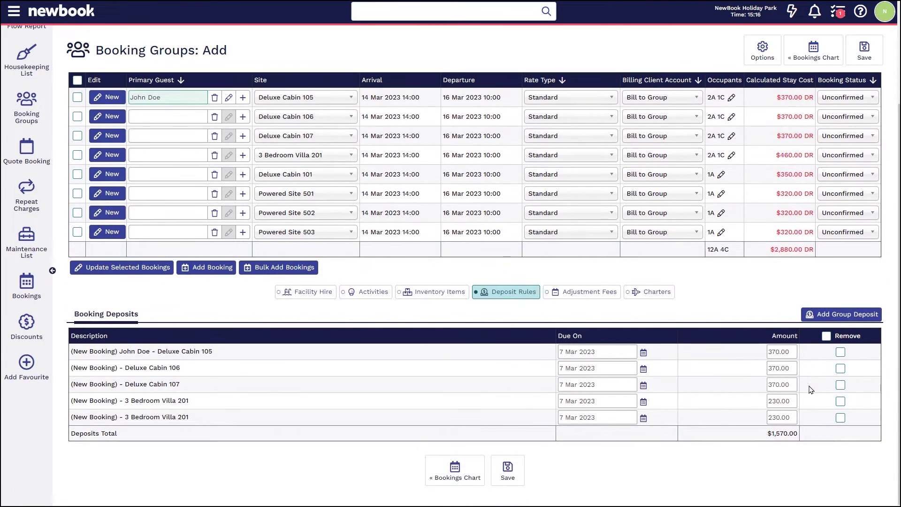
# Step: Save the booking group and review its created bookings and contacts
pyautogui.click(872, 54)
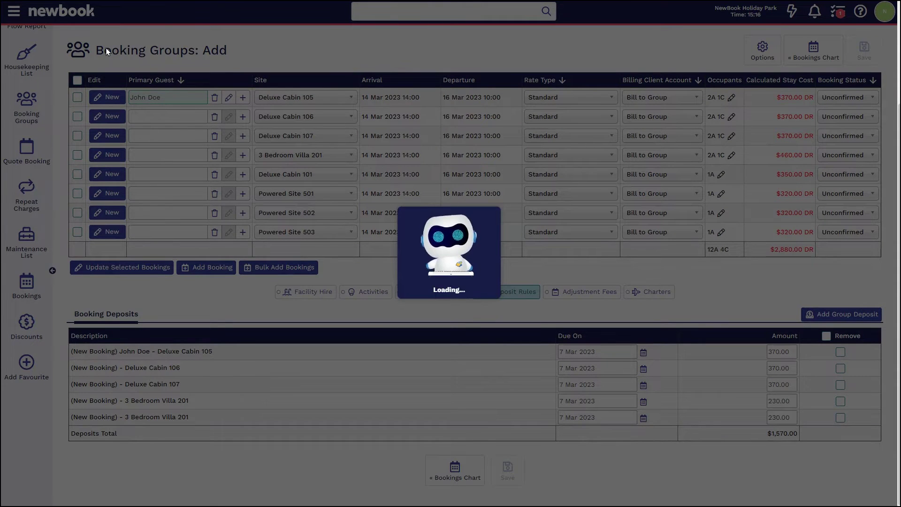
pyautogui.moveTo(95, 50); pyautogui.dragTo(268, 57)
pyautogui.click(267, 57)
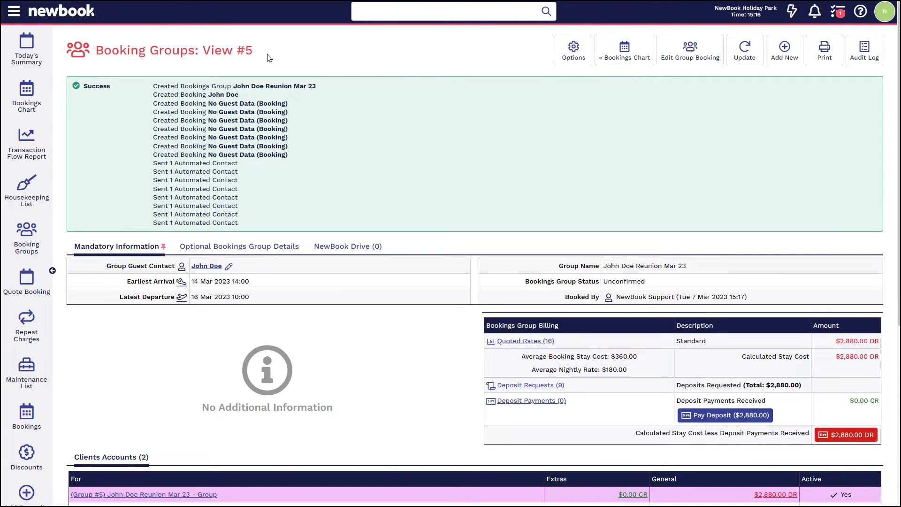
pyautogui.moveTo(145, 86); pyautogui.dragTo(242, 226)
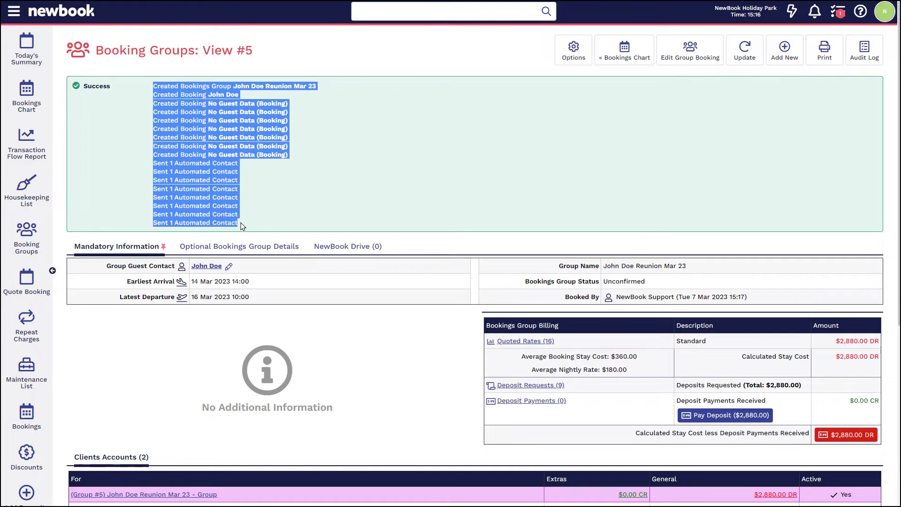
pyautogui.click(242, 226)
pyautogui.scroll(-3, 278, 277)
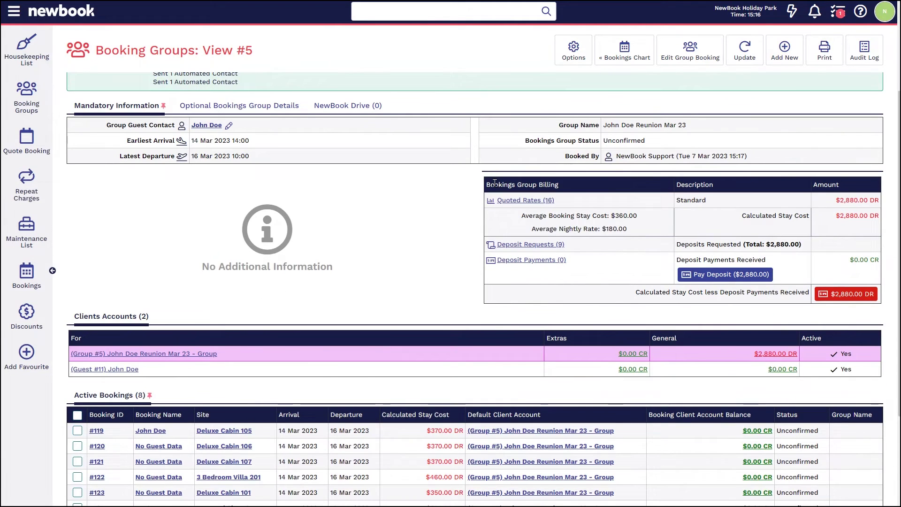
pyautogui.moveTo(486, 184); pyautogui.dragTo(877, 200)
pyautogui.click(855, 194)
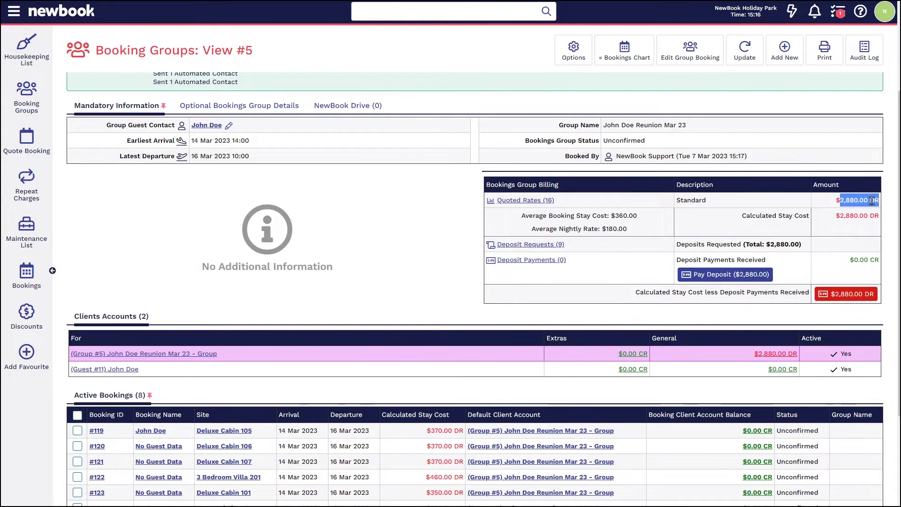
pyautogui.click(872, 201)
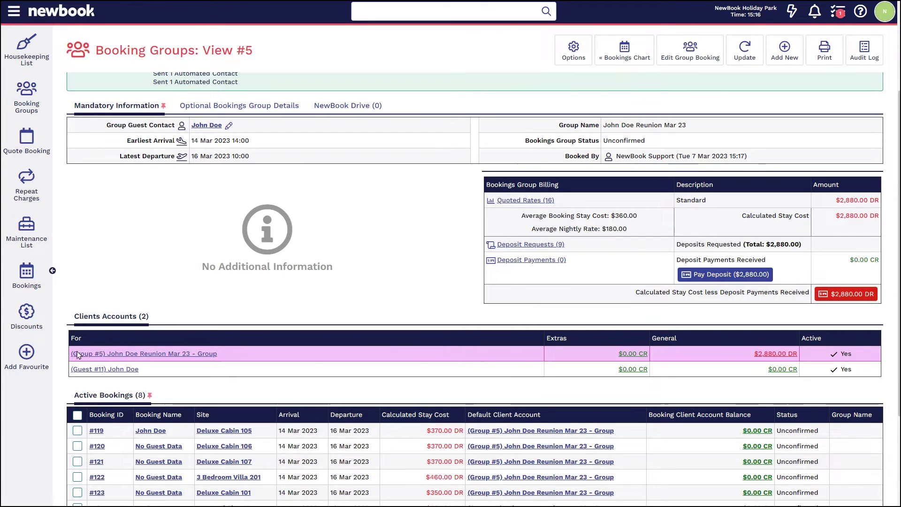
# Step: Review the group account's $2,880.00 balance and its eight active bookings
pyautogui.moveTo(720, 354); pyautogui.dragTo(802, 356)
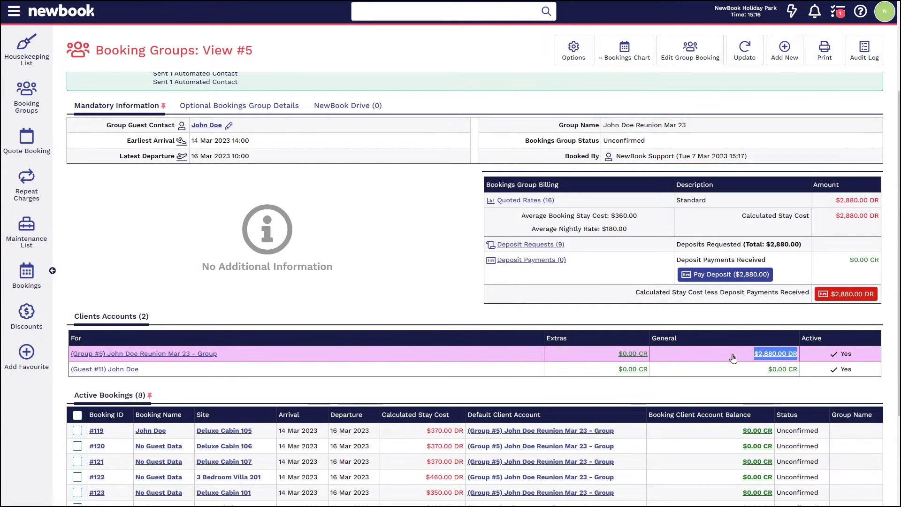
pyautogui.moveTo(238, 355); pyautogui.dragTo(94, 352)
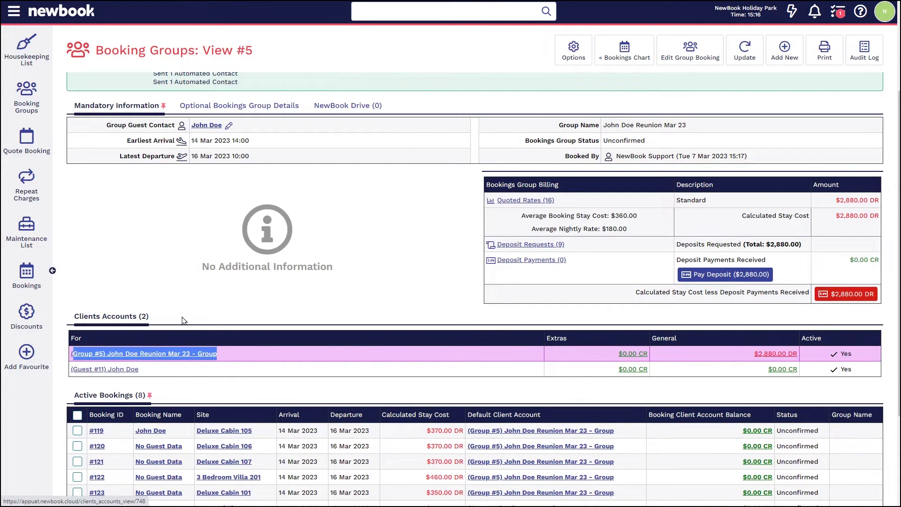
pyautogui.click(139, 305)
pyautogui.scroll(-3, 139, 305)
pyautogui.click(78, 279)
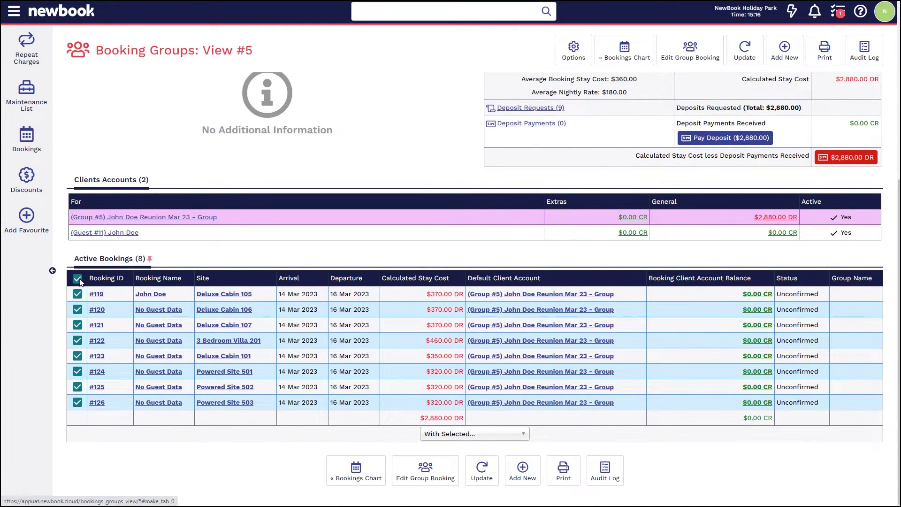
pyautogui.click(78, 278)
pyautogui.moveTo(471, 276); pyautogui.dragTo(557, 280)
pyautogui.click(543, 280)
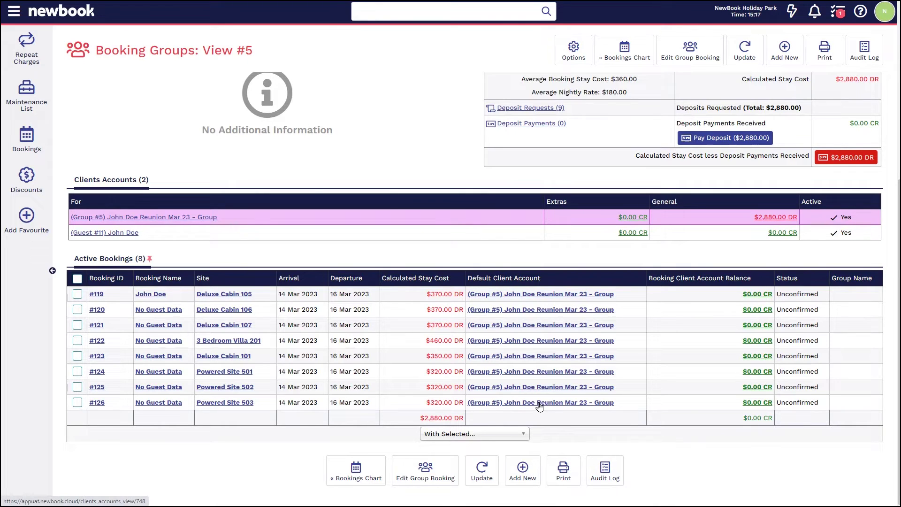
pyautogui.moveTo(735, 218); pyautogui.dragTo(810, 217)
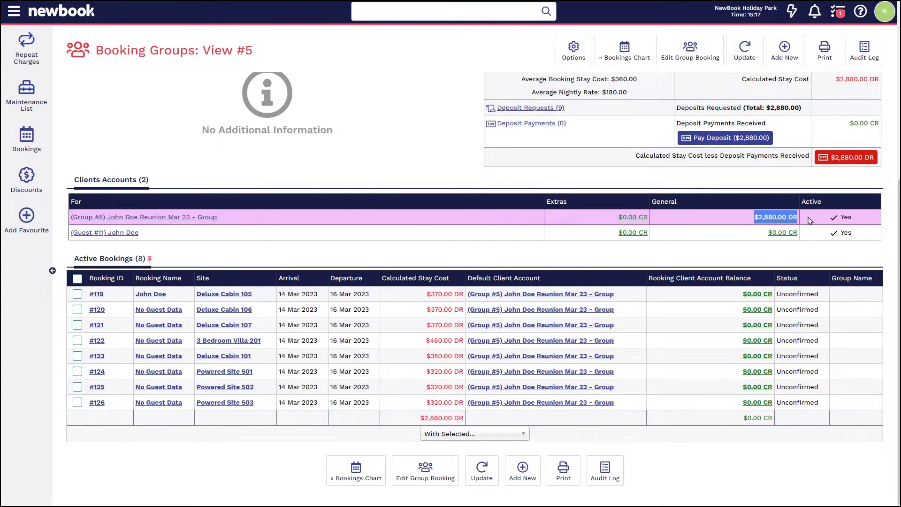
pyautogui.click(809, 220)
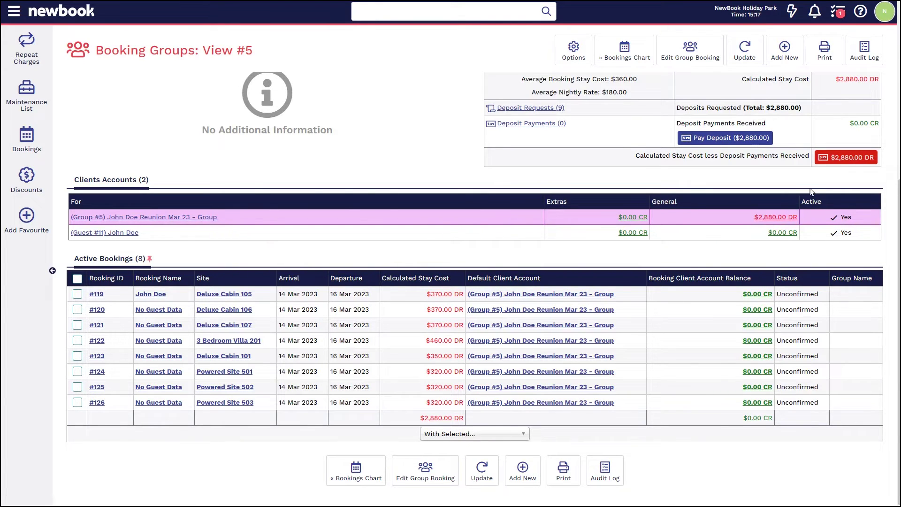
# Step: Record a manual cash payment of the full 2880.00 balance for the group
pyautogui.click(853, 156)
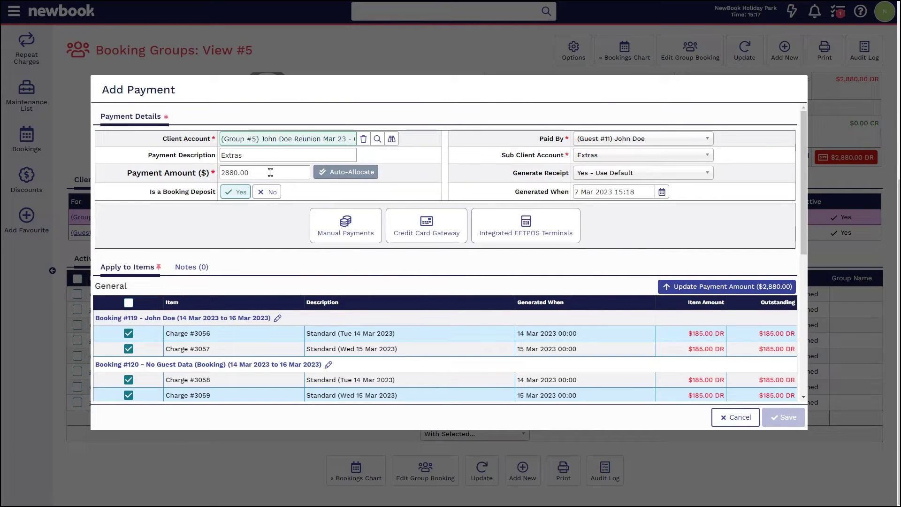
pyautogui.moveTo(271, 172); pyautogui.dragTo(174, 170)
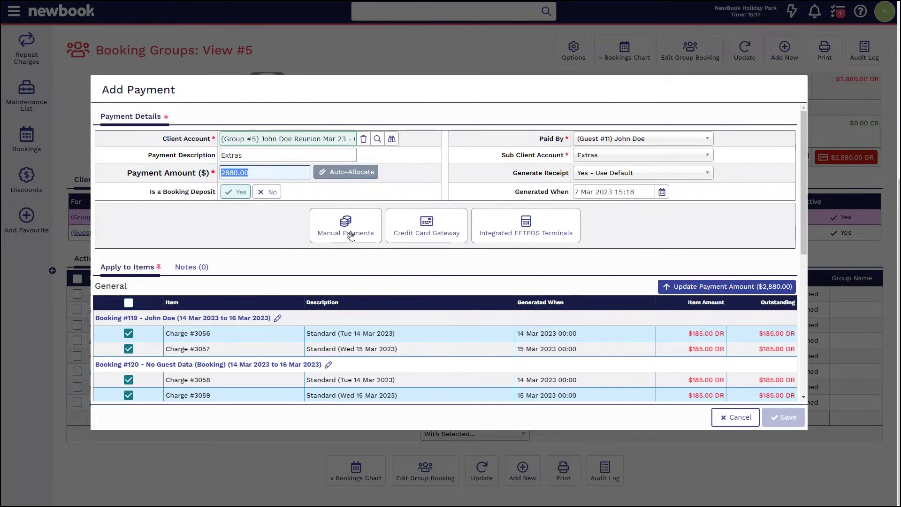
pyautogui.click(374, 233)
pyautogui.click(366, 252)
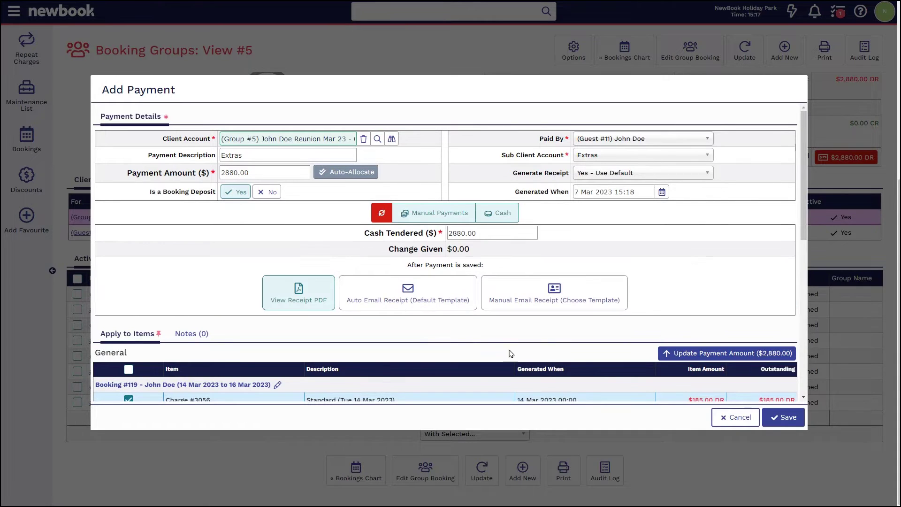
pyautogui.click(783, 419)
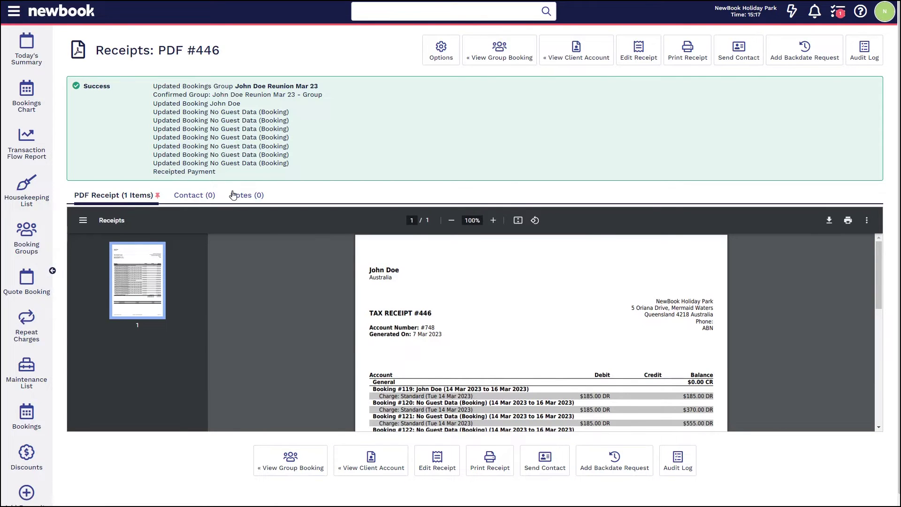
# Step: Address the receipt to the bookings group contact via Send Contact > Bookings Group
pyautogui.moveTo(96, 50); pyautogui.dragTo(242, 51)
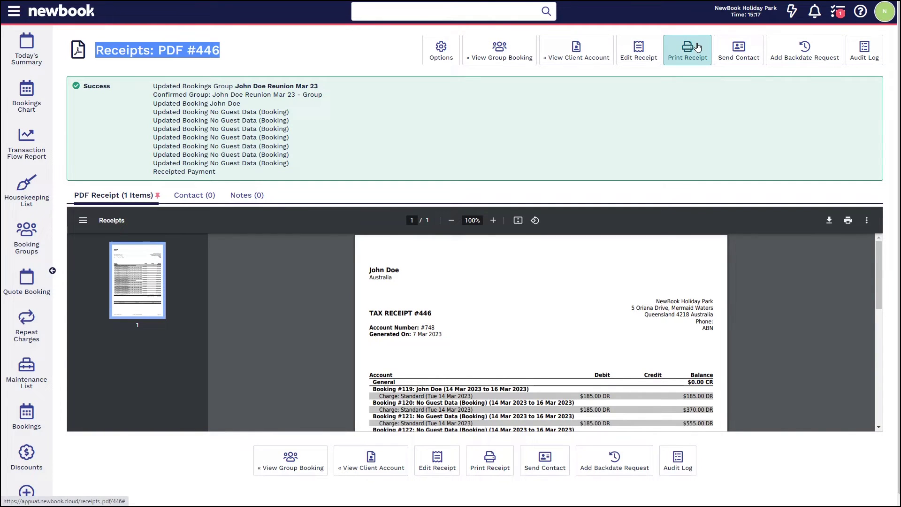
pyautogui.moveTo(734, 50)
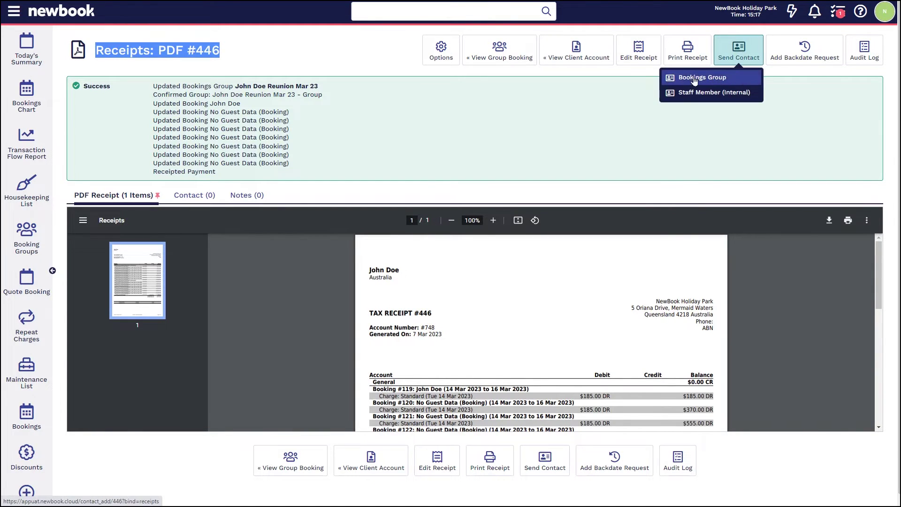
pyautogui.click(725, 81)
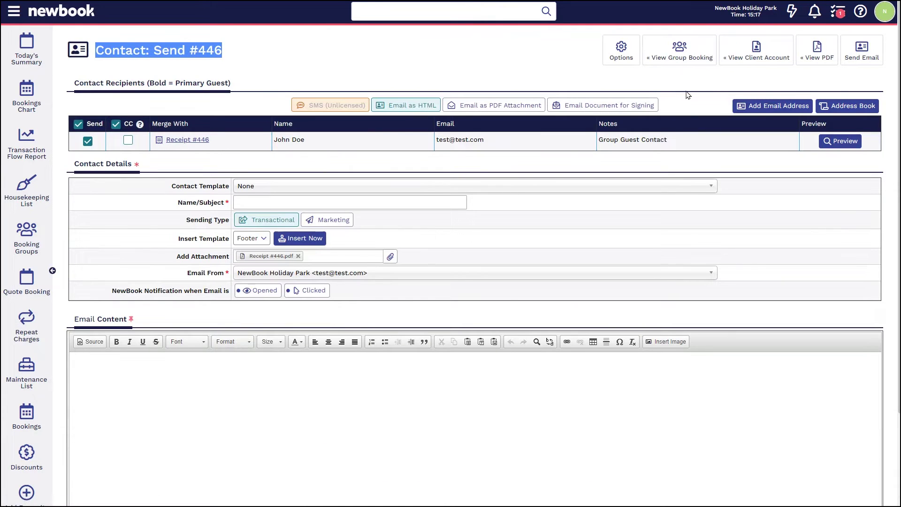
# Step: Apply the Booking Group Confirmation contact template to the email
pyautogui.click(172, 190)
pyautogui.click(253, 188)
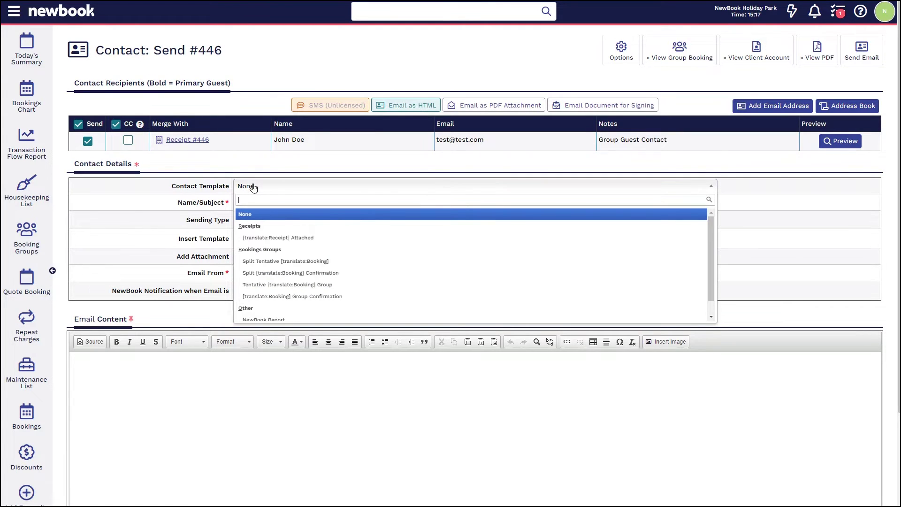
pyautogui.click(320, 297)
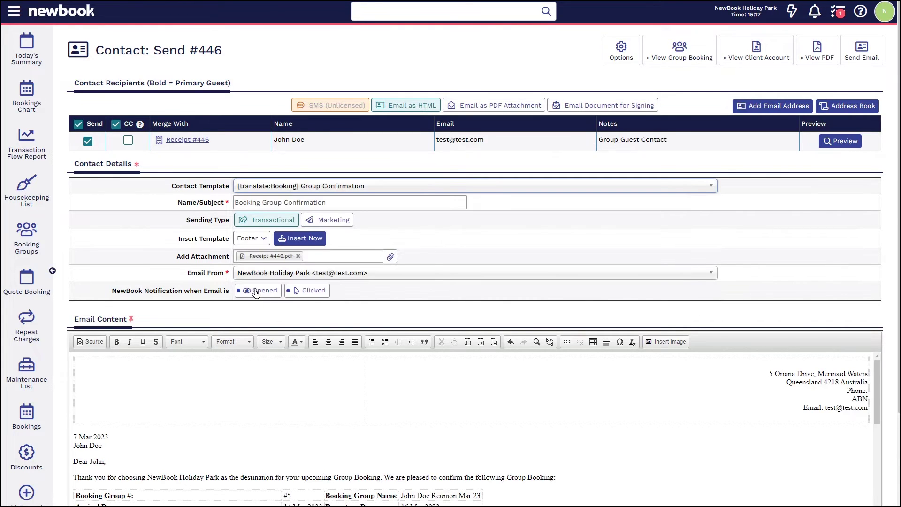
# Step: Review the generated email's group details, Booking List of eight bookings and view-online link
pyautogui.scroll(-5, 271, 297)
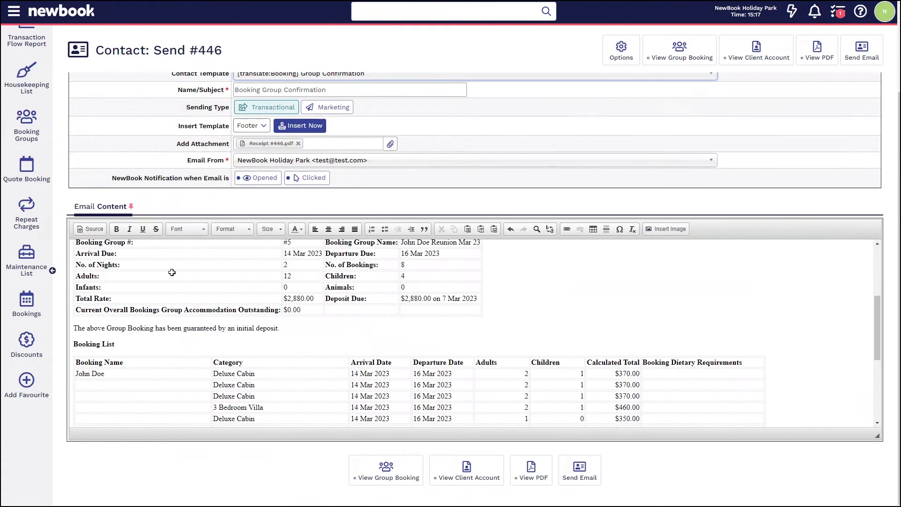
pyautogui.moveTo(172, 273); pyautogui.dragTo(385, 301)
pyautogui.click(386, 300)
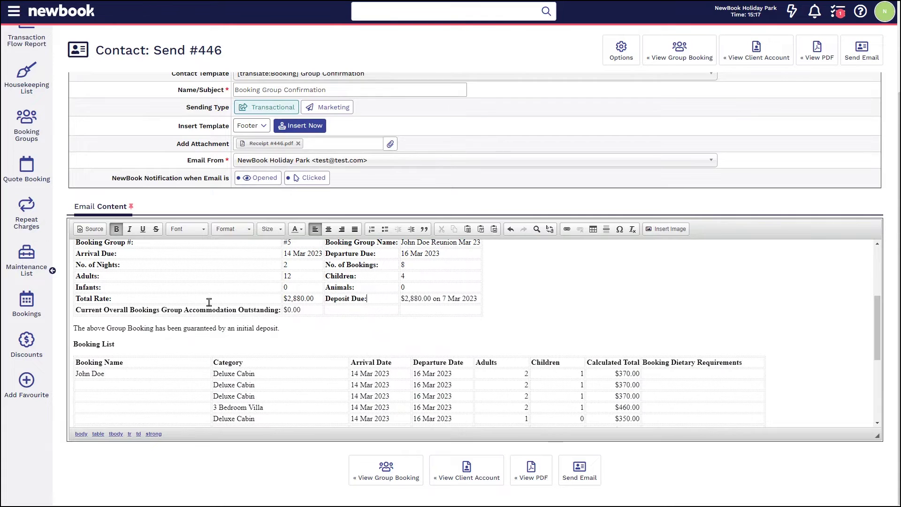
pyautogui.moveTo(209, 302); pyautogui.dragTo(279, 314)
pyautogui.moveTo(72, 347); pyautogui.dragTo(137, 345)
pyautogui.click(137, 345)
pyautogui.scroll(-4, 137, 344)
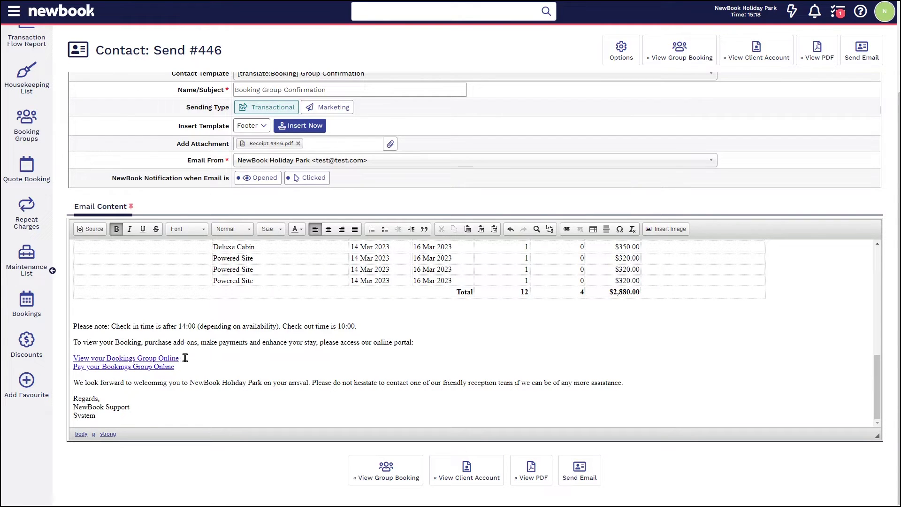
pyautogui.moveTo(185, 357); pyautogui.dragTo(78, 359)
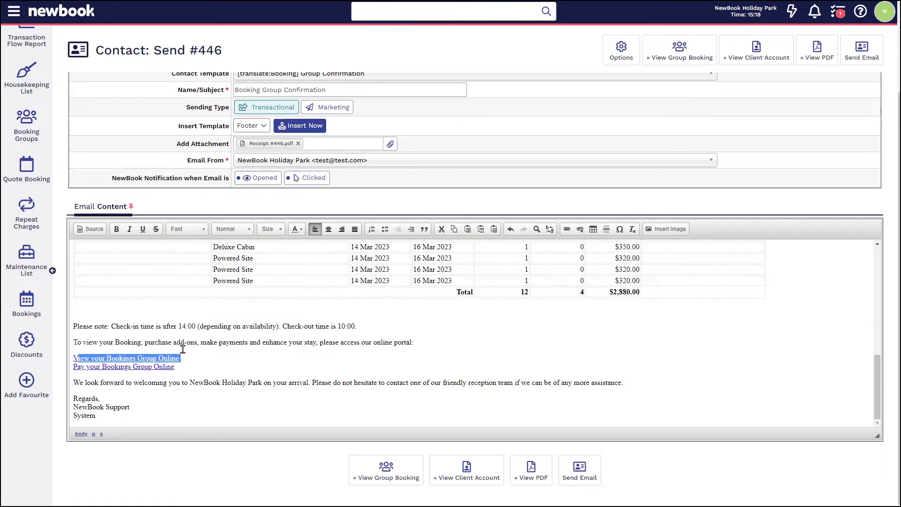
pyautogui.scroll(3, 215, 357)
pyautogui.click(87, 307)
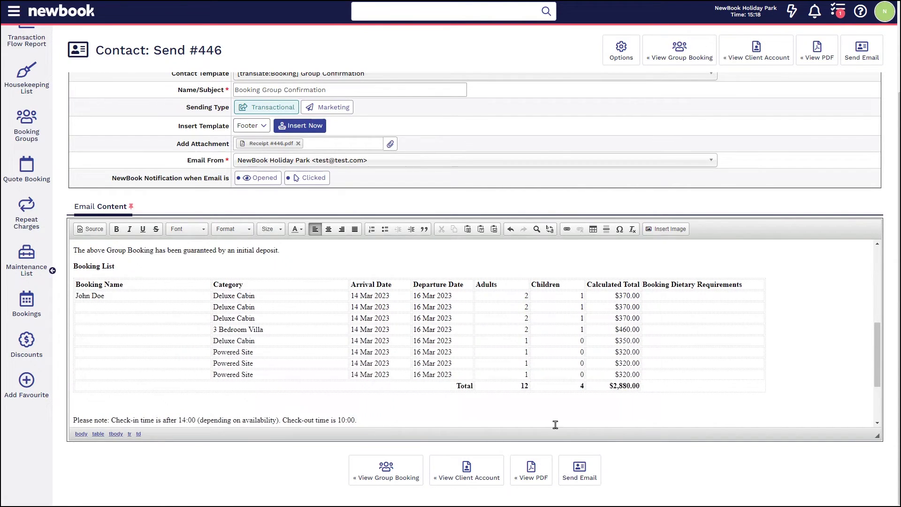
pyautogui.scroll(10, 469, 329)
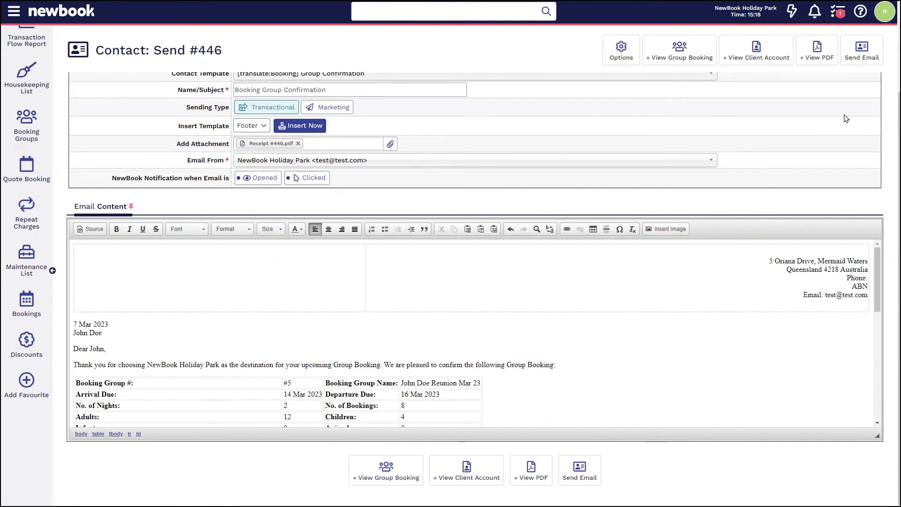
# Step: Send the confirmation email, then check the linked booking group shows Confirmed for all eight bookings
pyautogui.click(868, 57)
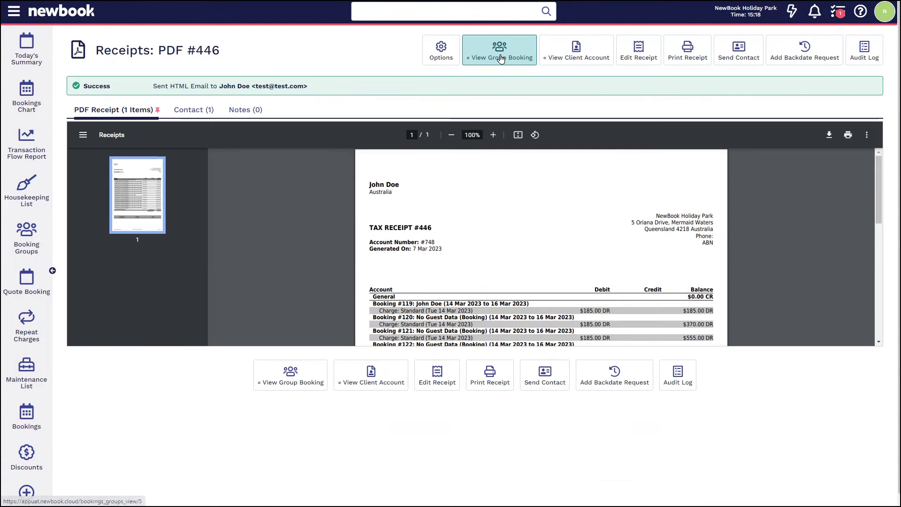
pyautogui.click(501, 57)
pyautogui.moveTo(95, 50); pyautogui.dragTo(254, 50)
pyautogui.click(267, 71)
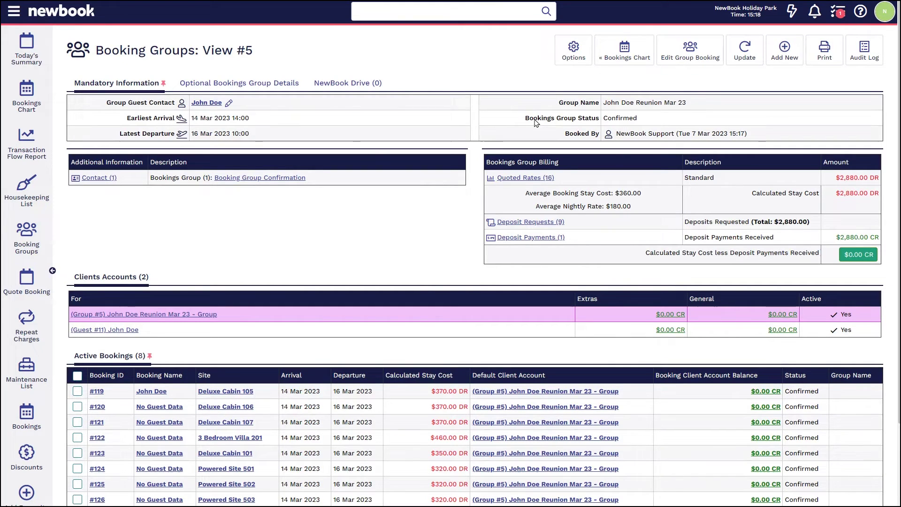
pyautogui.moveTo(527, 121); pyautogui.dragTo(661, 125)
pyautogui.click(661, 124)
pyautogui.scroll(-2, 812, 380)
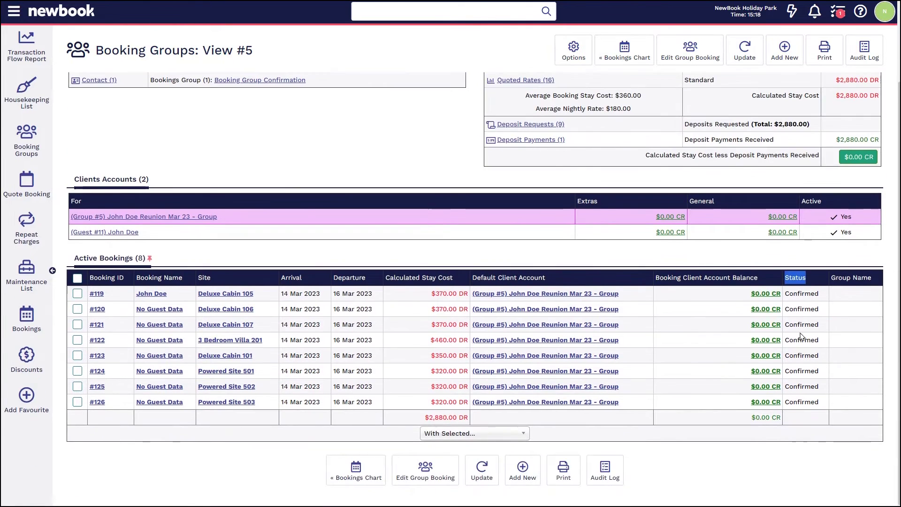
pyautogui.moveTo(815, 293); pyautogui.dragTo(792, 383)
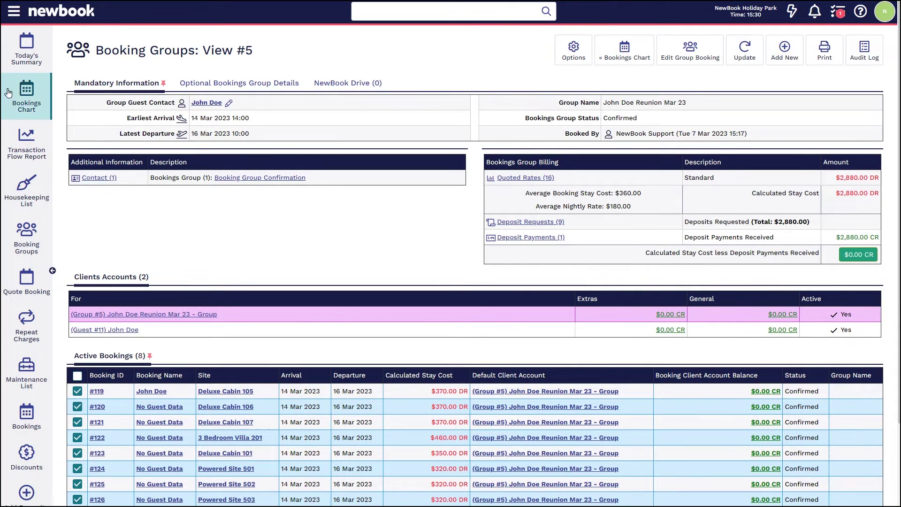
# Step: In Group Booking Mode, start a new bookings group for Cabins 108, 101, 102 on 17–18 Mar
pyautogui.click(26, 94)
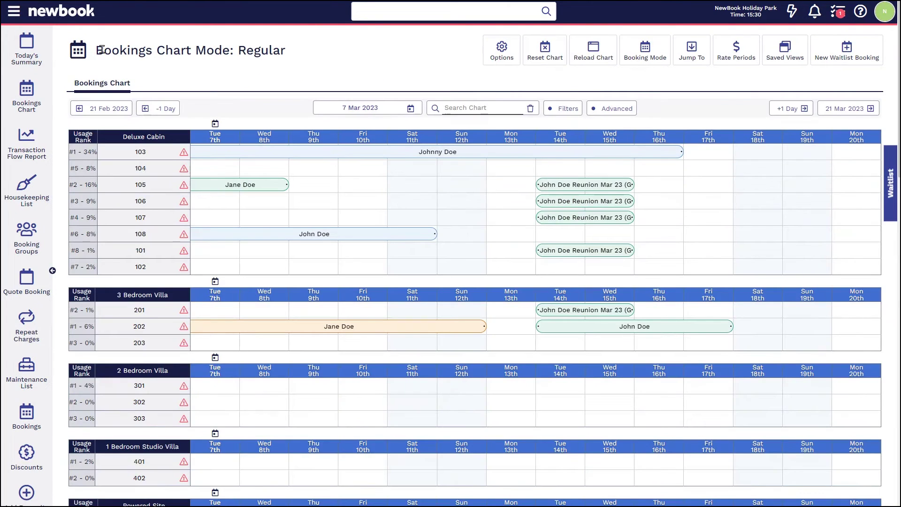
pyautogui.moveTo(95, 50); pyautogui.dragTo(307, 55)
pyautogui.click(645, 51)
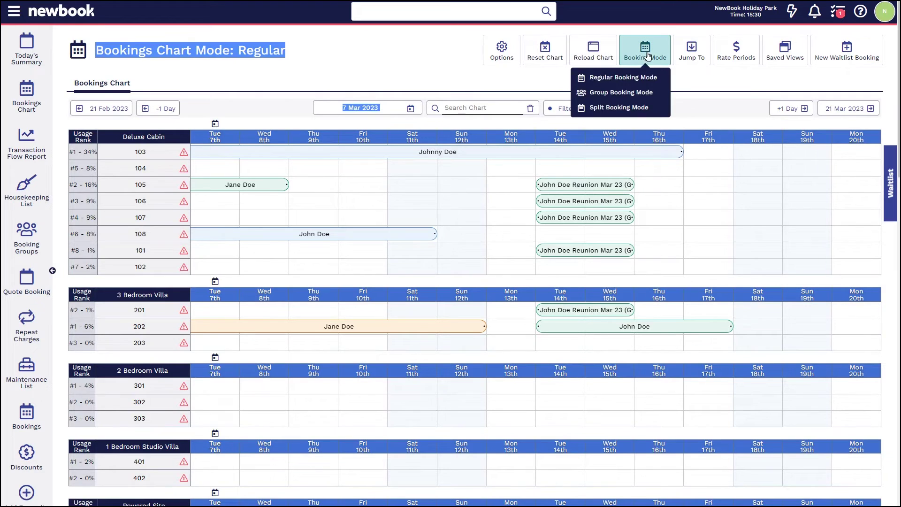
pyautogui.click(654, 92)
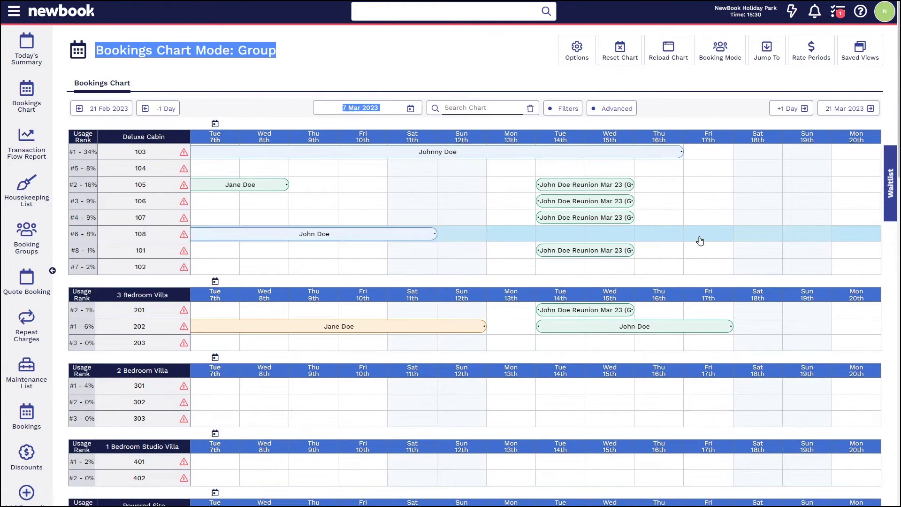
pyautogui.moveTo(703, 235); pyautogui.dragTo(677, 265)
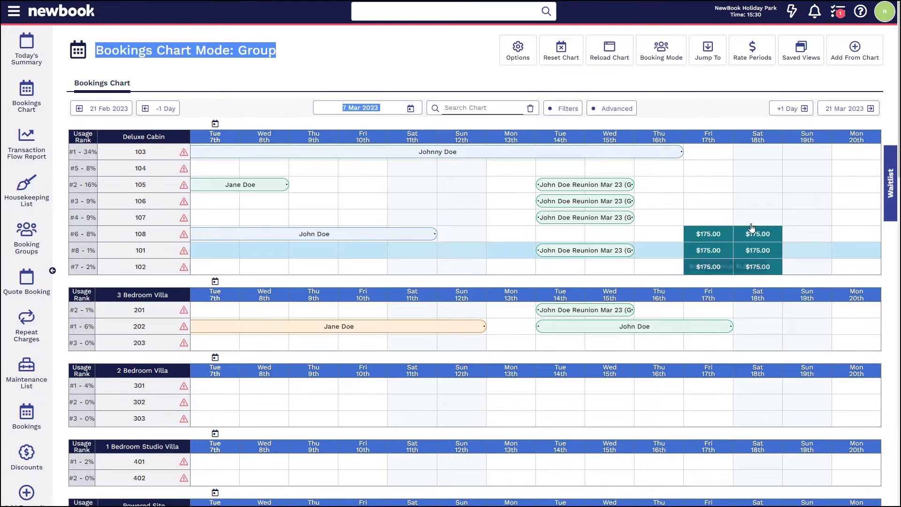
pyautogui.click(845, 55)
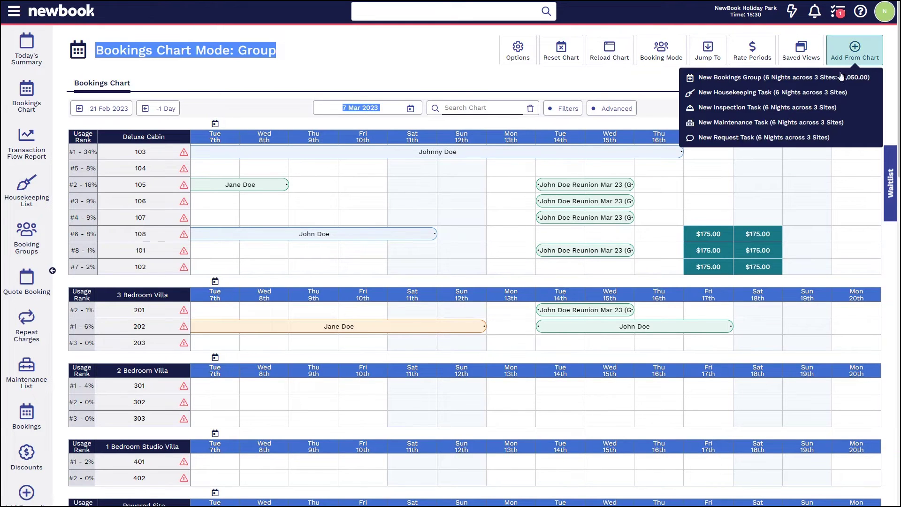
pyautogui.click(774, 78)
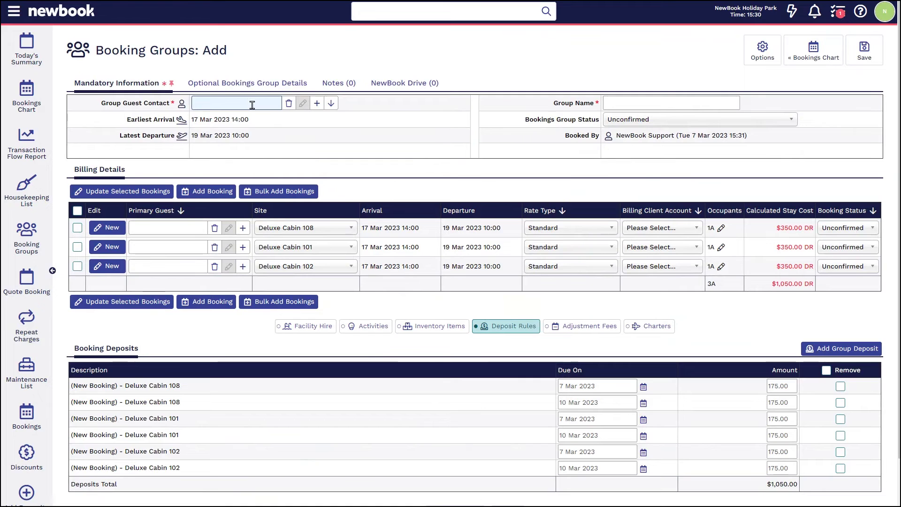
# Step: Choose the matching guest as group contact and enter the reunion group name
pyautogui.write('jane doe')
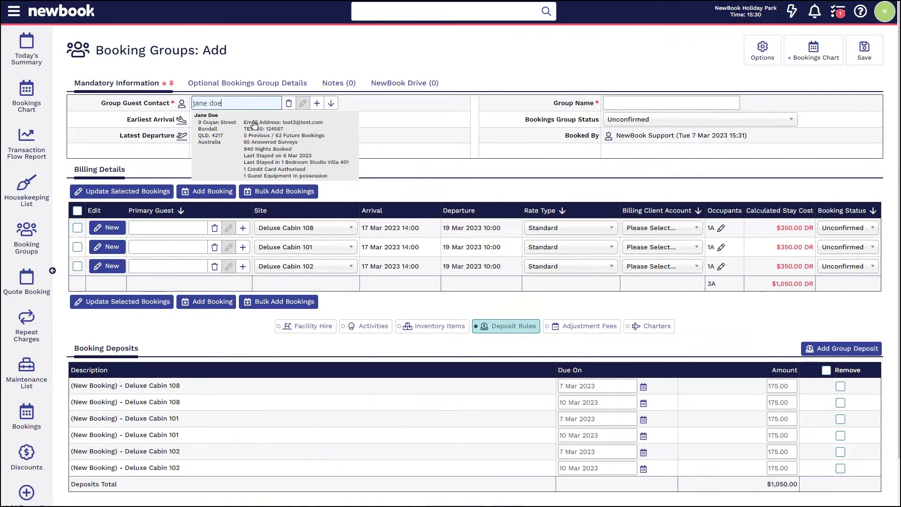
pyautogui.click(253, 124)
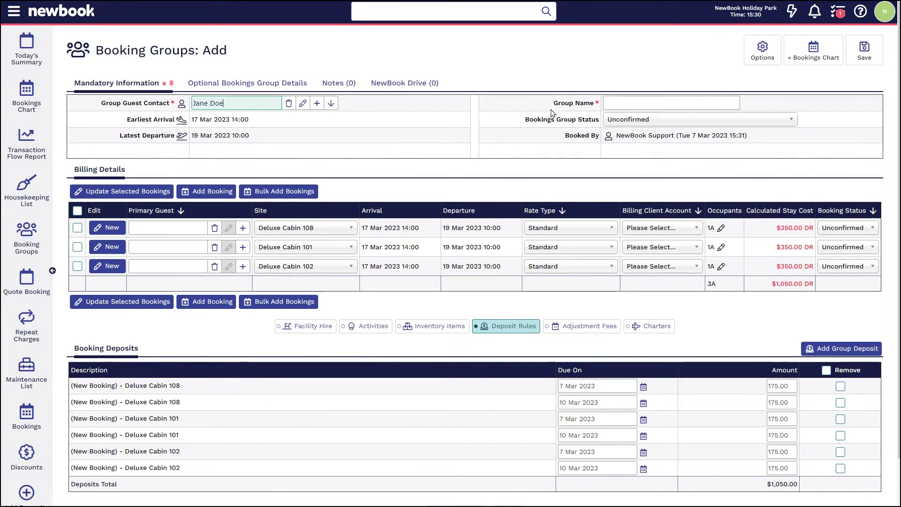
pyautogui.click(643, 104)
pyautogui.write('Jane ')
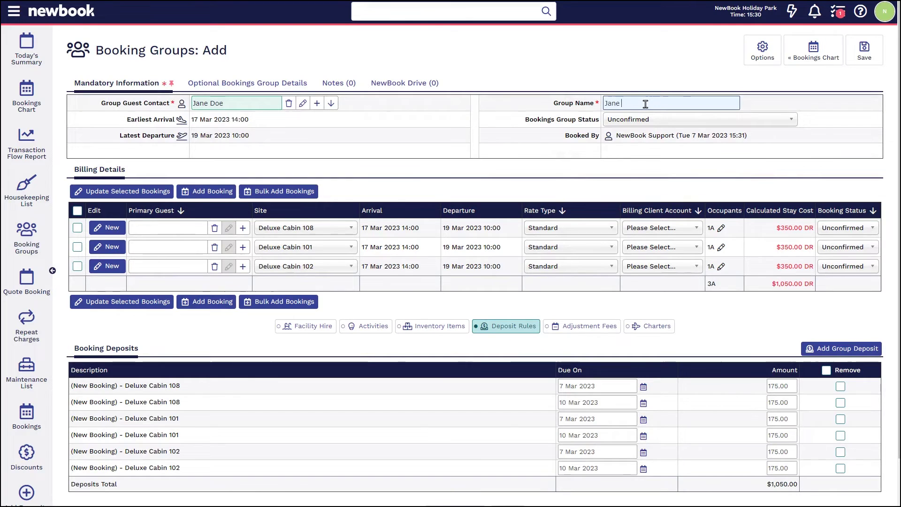
pyautogui.write('Doe Reunion Mar 23')
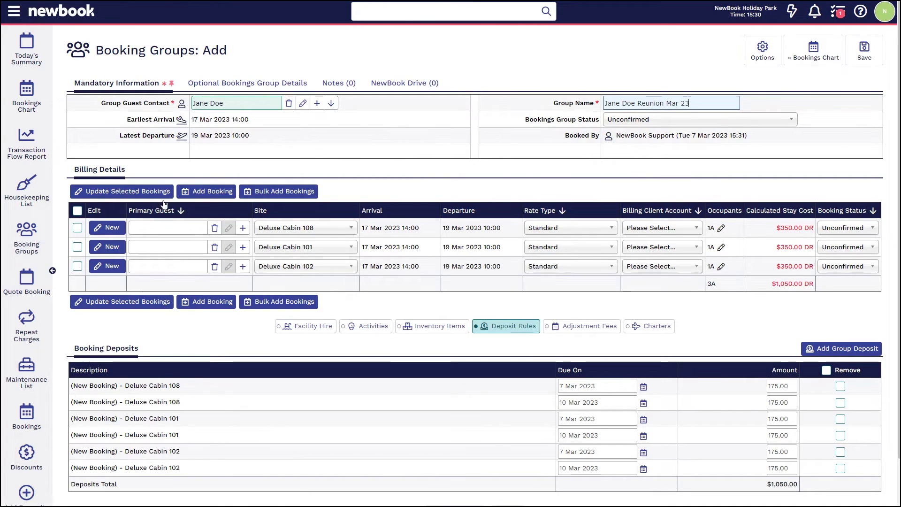
# Step: Assign a suggested primary guest to each of the three cabin bookings
pyautogui.click(150, 228)
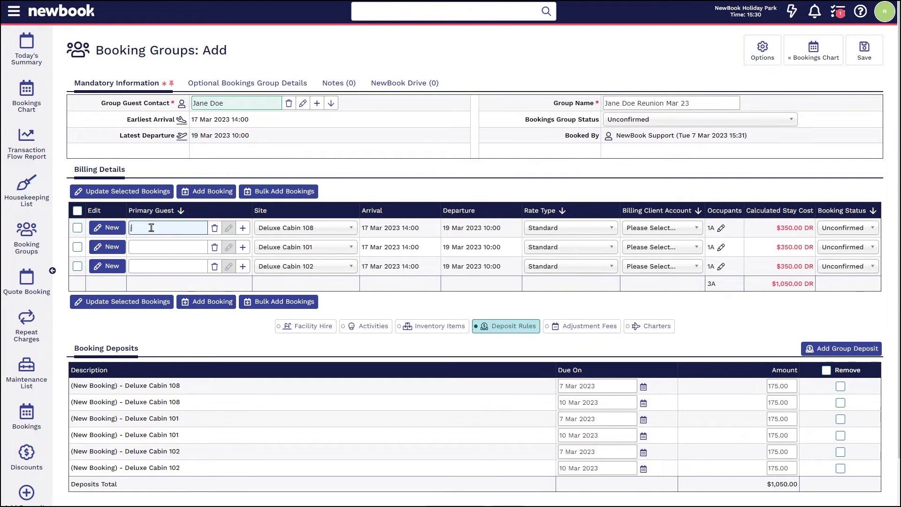
pyautogui.write('jane doe')
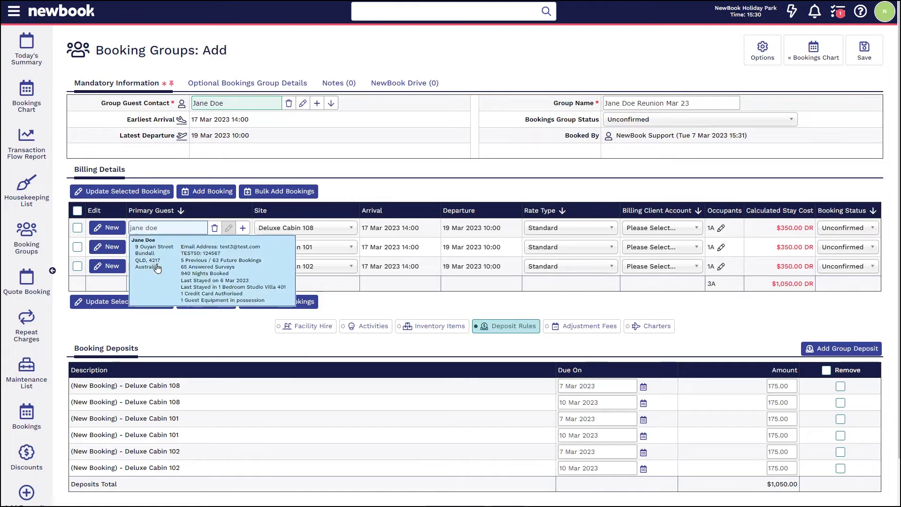
pyautogui.click(134, 245)
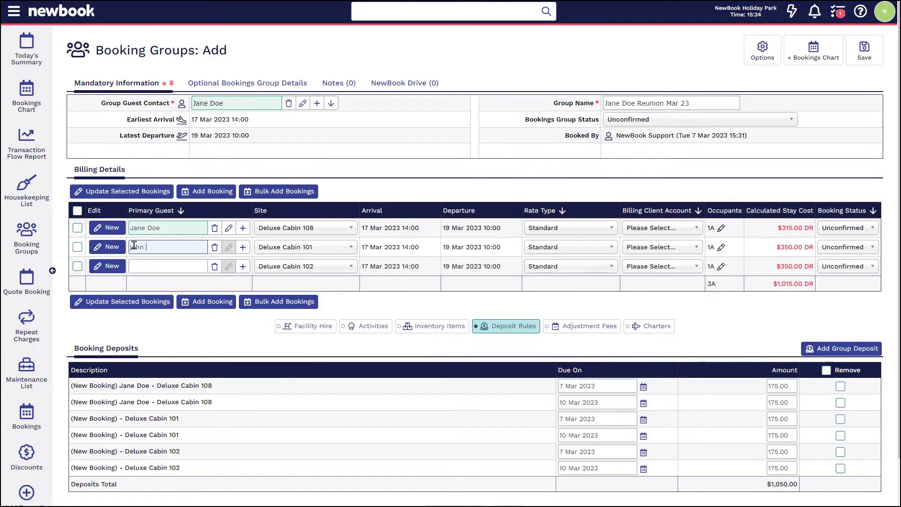
pyautogui.write('john')
pyautogui.click(143, 266)
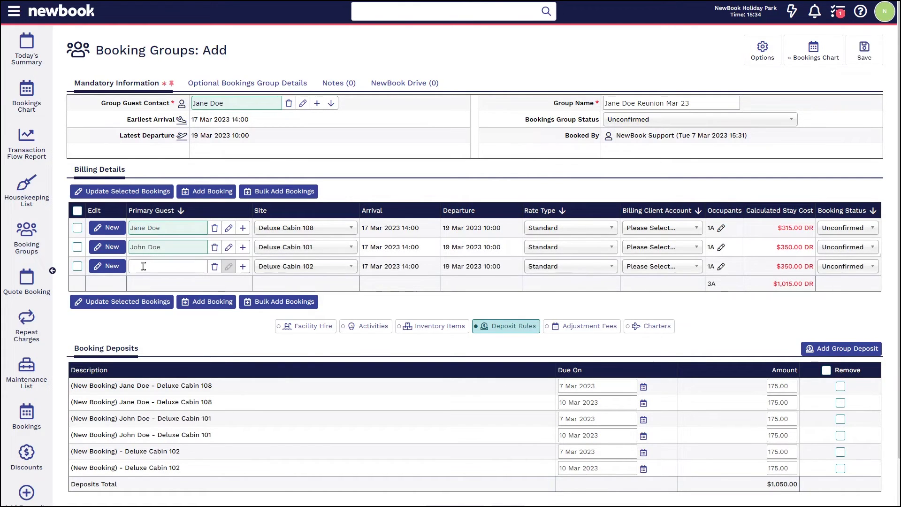
pyautogui.click(143, 266)
pyautogui.write('john')
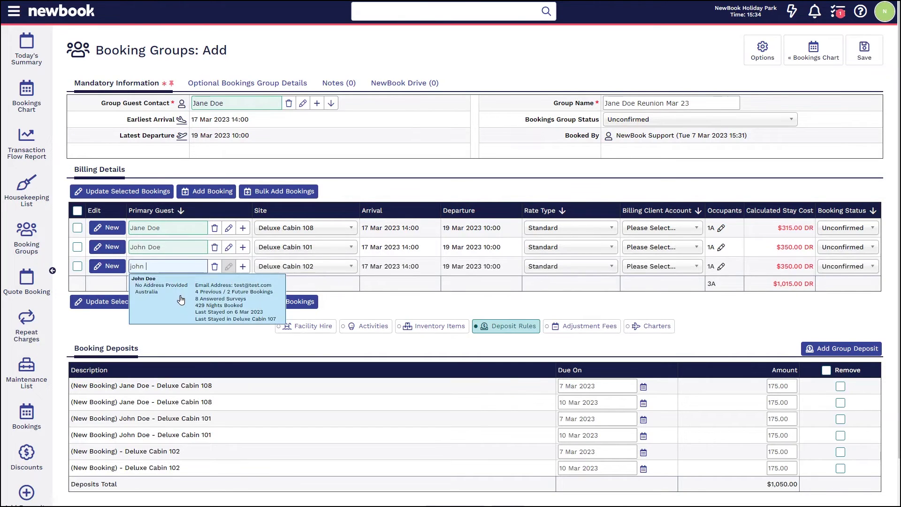
pyautogui.click(181, 301)
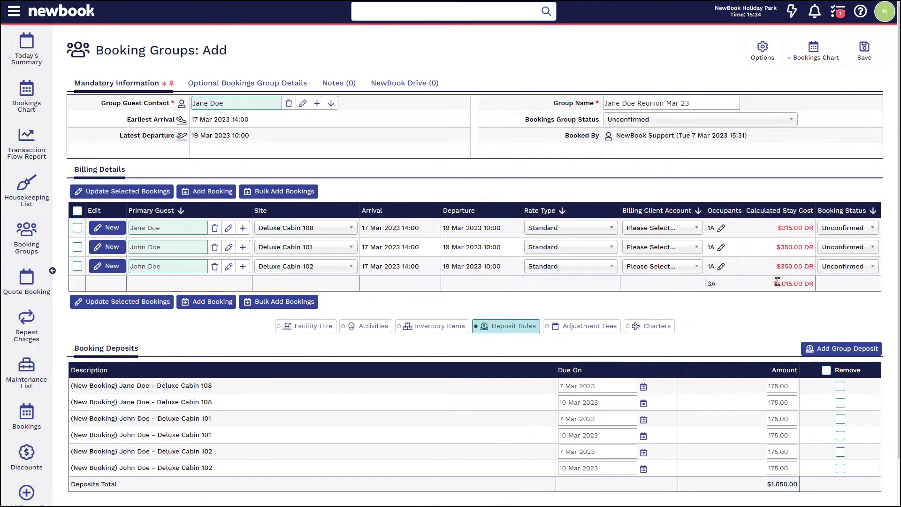
# Step: Set the first cabin booking's Billing Client Account to Bill to Booking
pyautogui.click(77, 210)
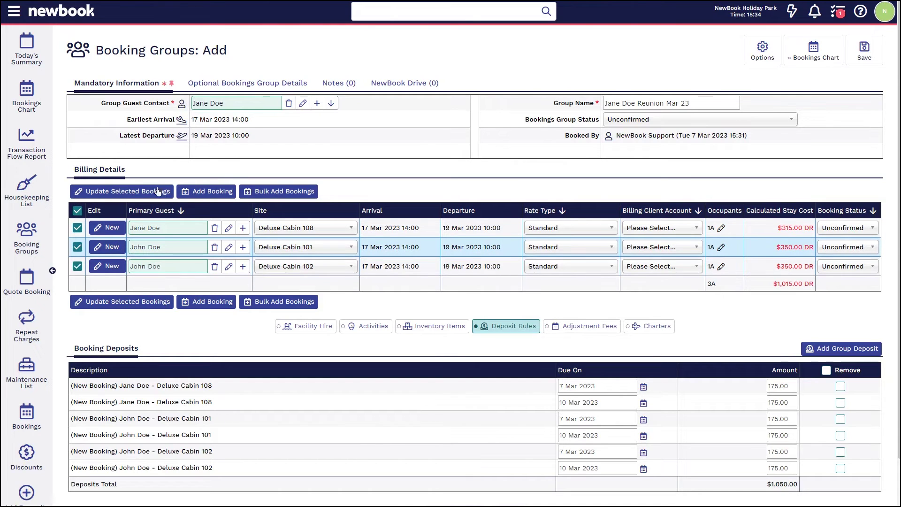
pyautogui.click(77, 211)
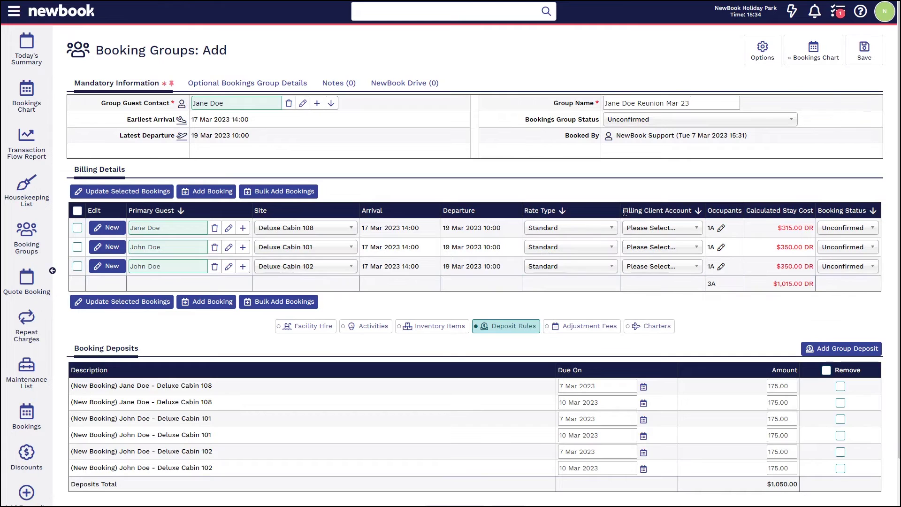
pyautogui.moveTo(623, 211); pyautogui.dragTo(690, 212)
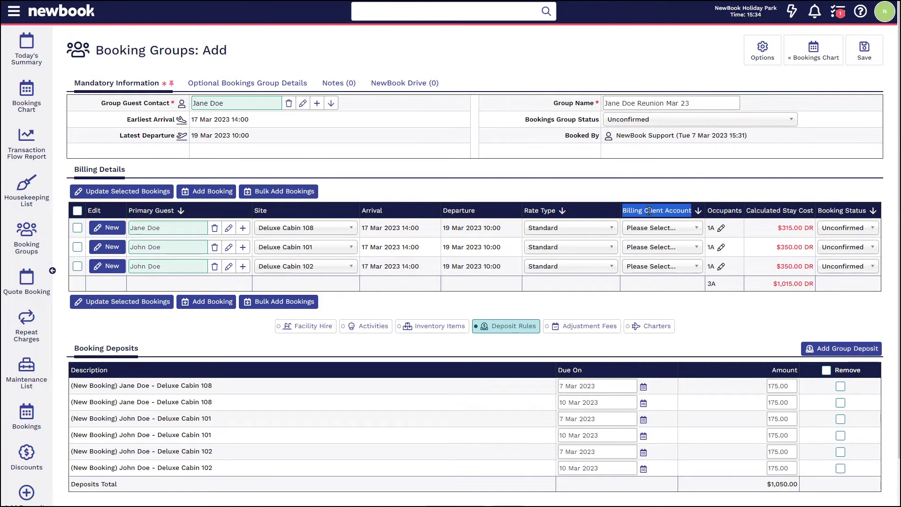
pyautogui.click(652, 229)
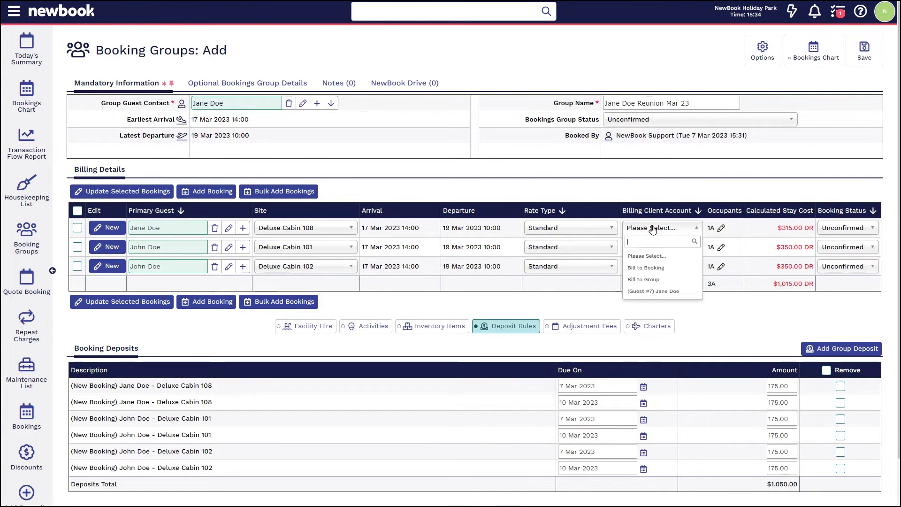
pyautogui.click(657, 274)
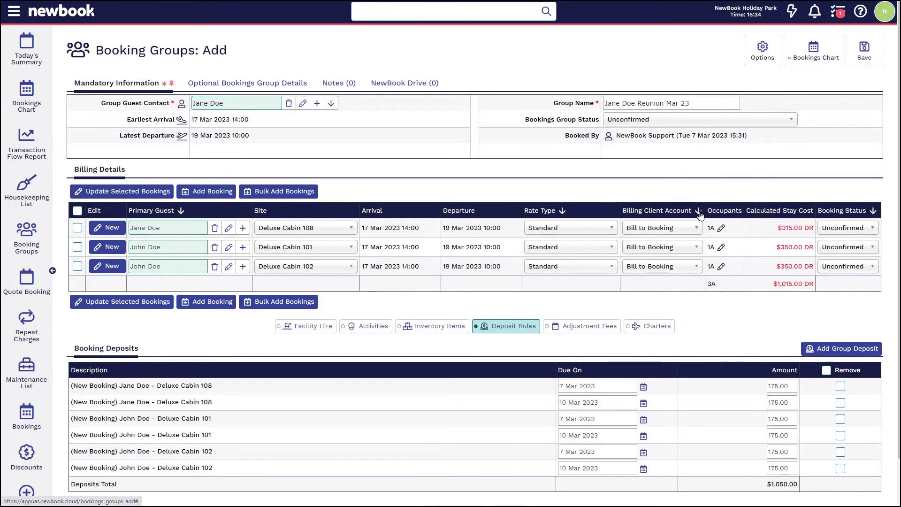
# Step: Review the stay costs and primary guests, then save the new booking group
pyautogui.tripleClick(769, 271)
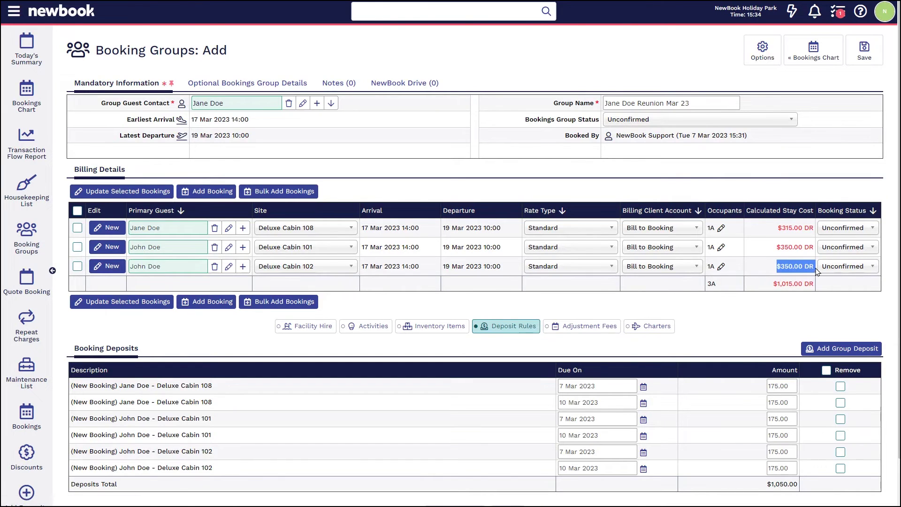
pyautogui.tripleClick(770, 248)
pyautogui.moveTo(756, 234); pyautogui.dragTo(819, 229)
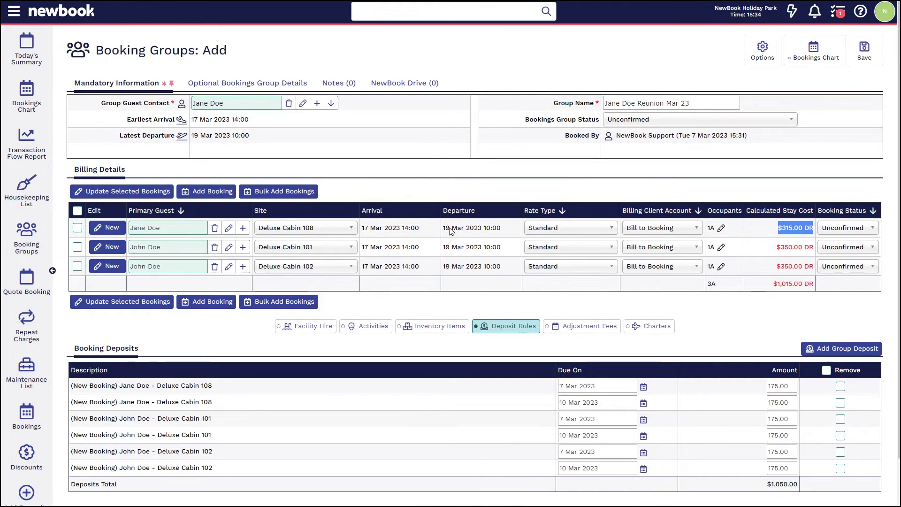
pyautogui.moveTo(162, 228); pyautogui.dragTo(106, 225)
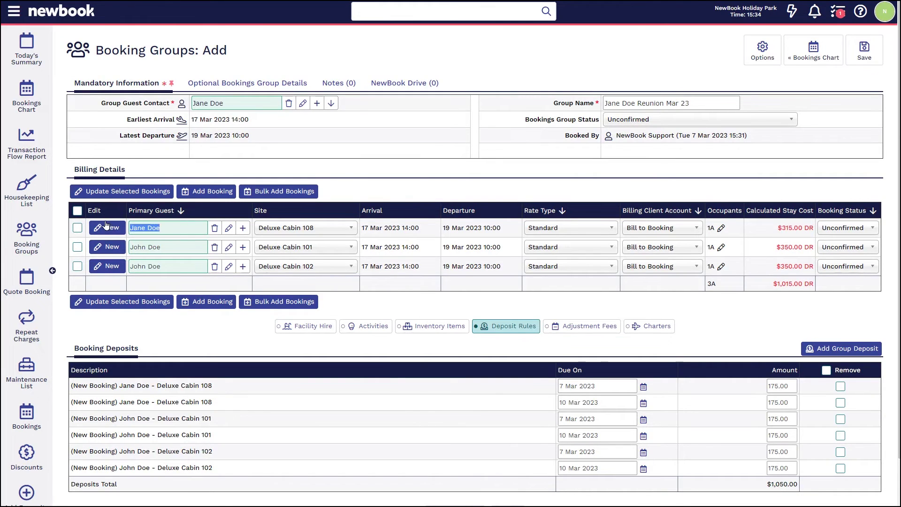
pyautogui.tripleClick(174, 248)
pyautogui.moveTo(171, 266); pyautogui.dragTo(120, 264)
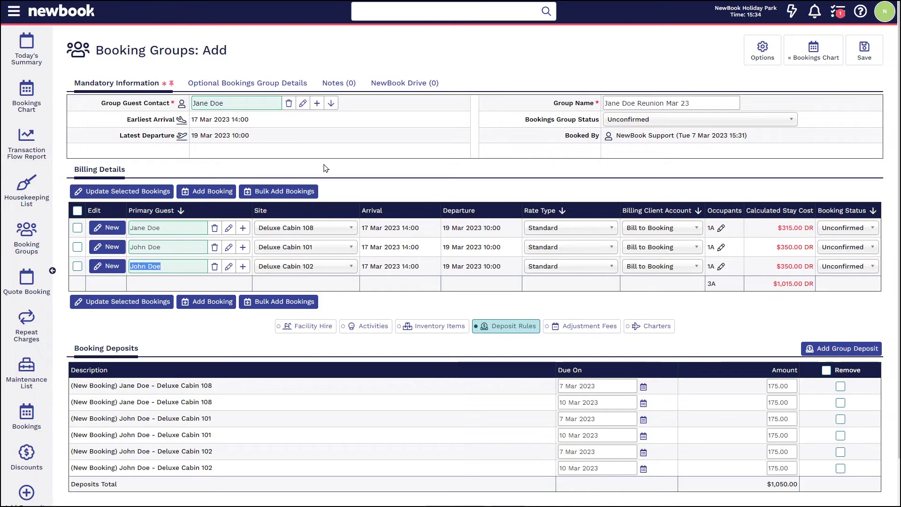
pyautogui.click(357, 155)
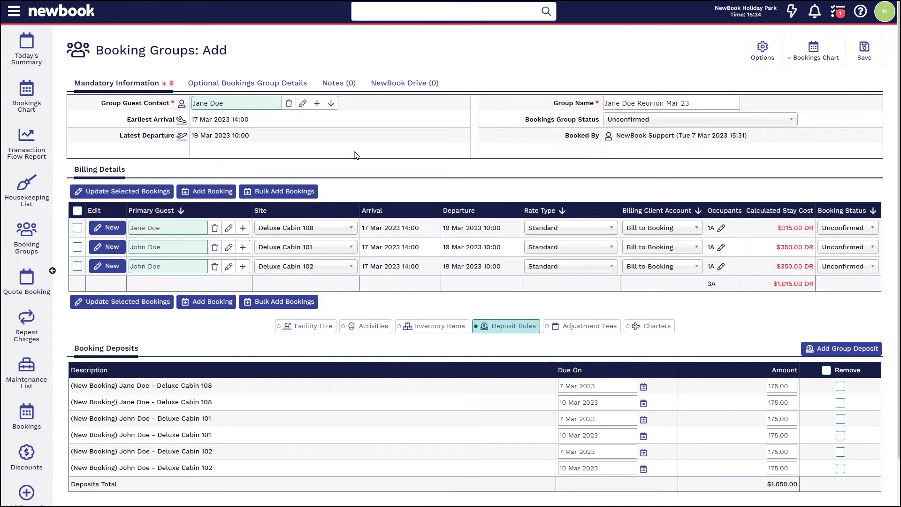
pyautogui.click(859, 57)
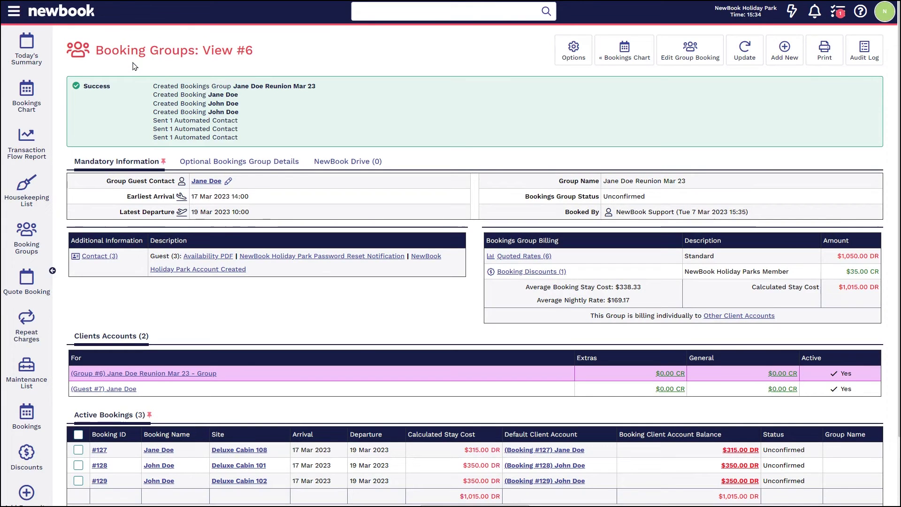
# Step: Review the saved group's created bookings, $1,050.00 Standard rate and $35.00 member discount
pyautogui.moveTo(114, 50); pyautogui.dragTo(262, 52)
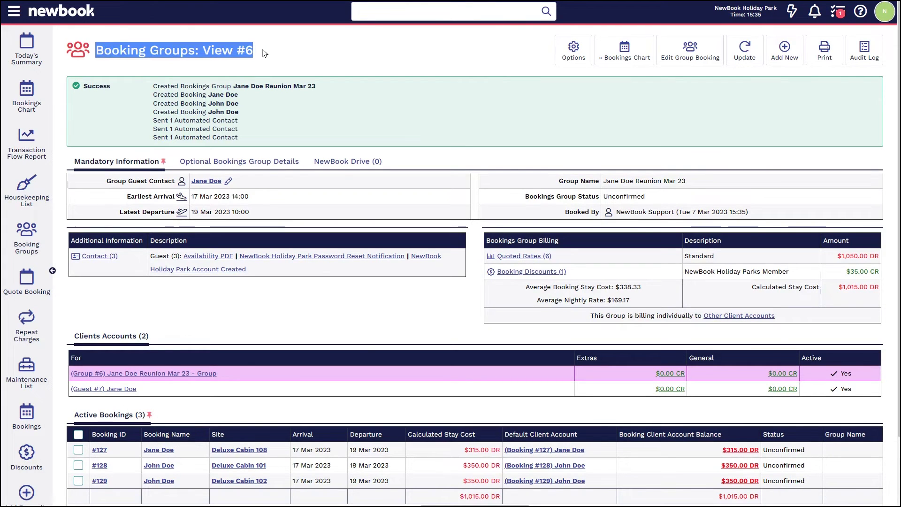
pyautogui.click(264, 53)
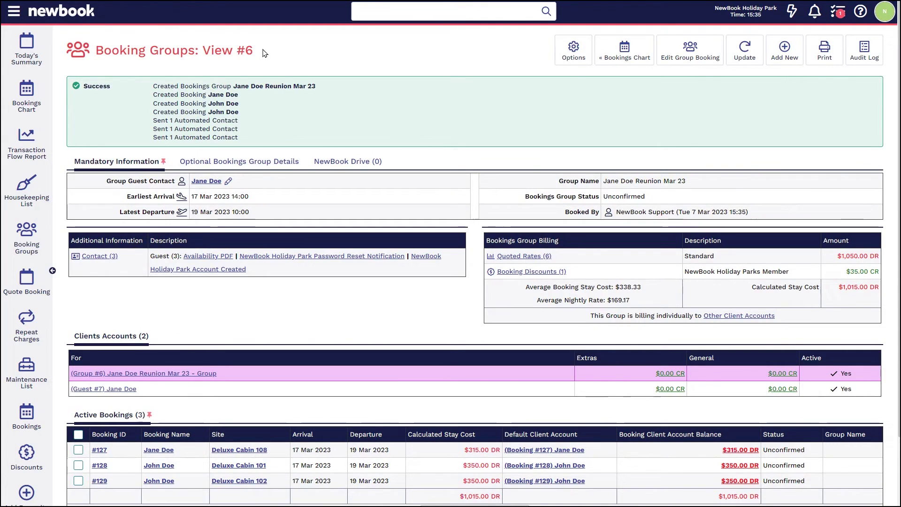
pyautogui.moveTo(151, 85); pyautogui.dragTo(255, 139)
pyautogui.click(255, 140)
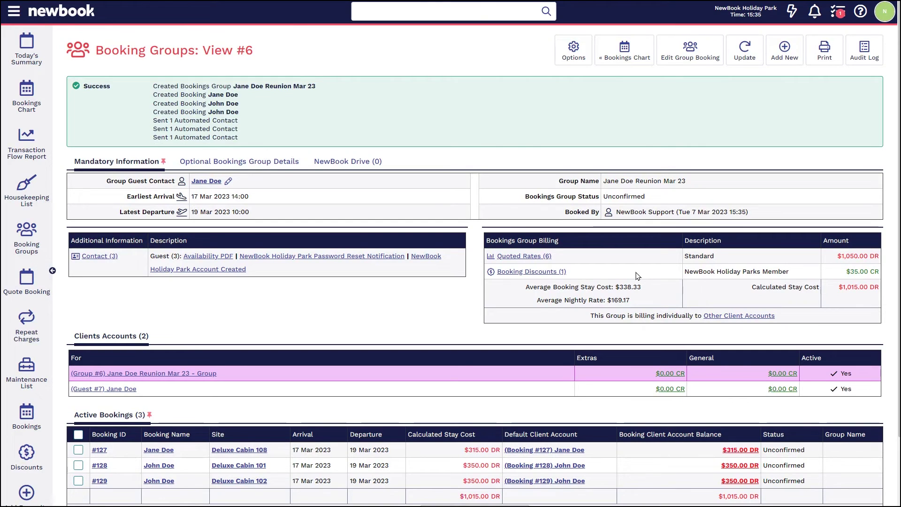
pyautogui.moveTo(689, 255); pyautogui.dragTo(868, 257)
pyautogui.click(869, 257)
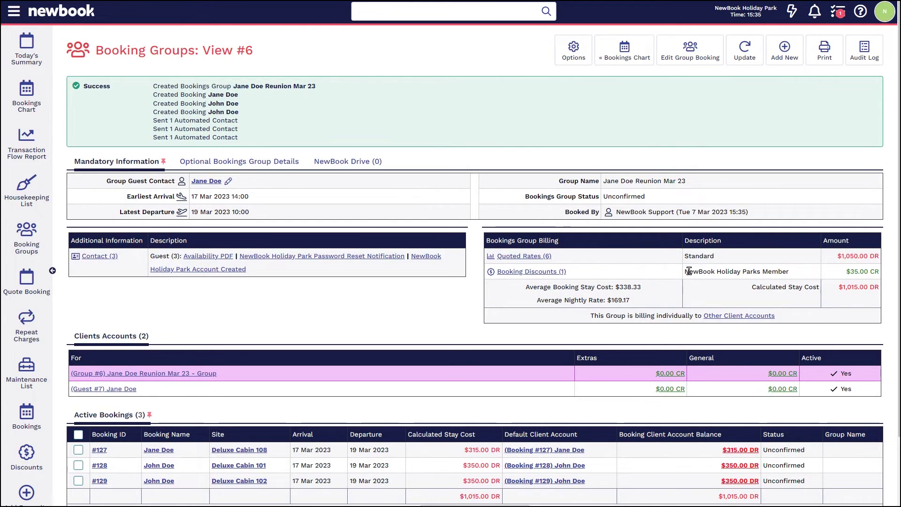
pyautogui.moveTo(688, 271); pyautogui.dragTo(791, 272)
pyautogui.moveTo(849, 272); pyautogui.dragTo(873, 273)
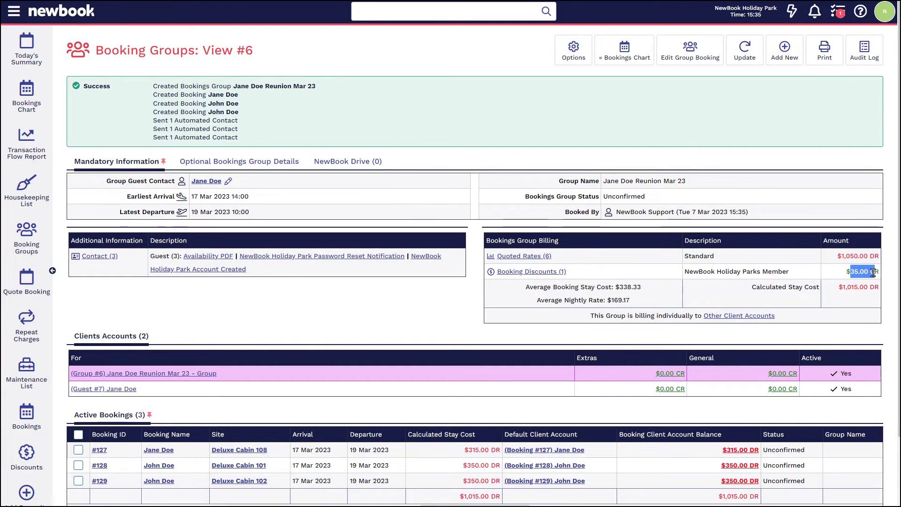
pyautogui.click(843, 280)
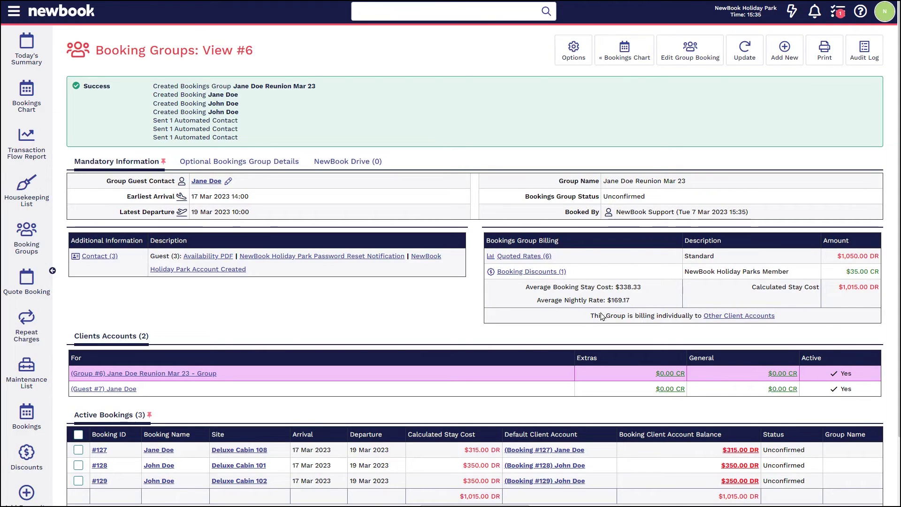
pyautogui.moveTo(584, 317); pyautogui.dragTo(801, 325)
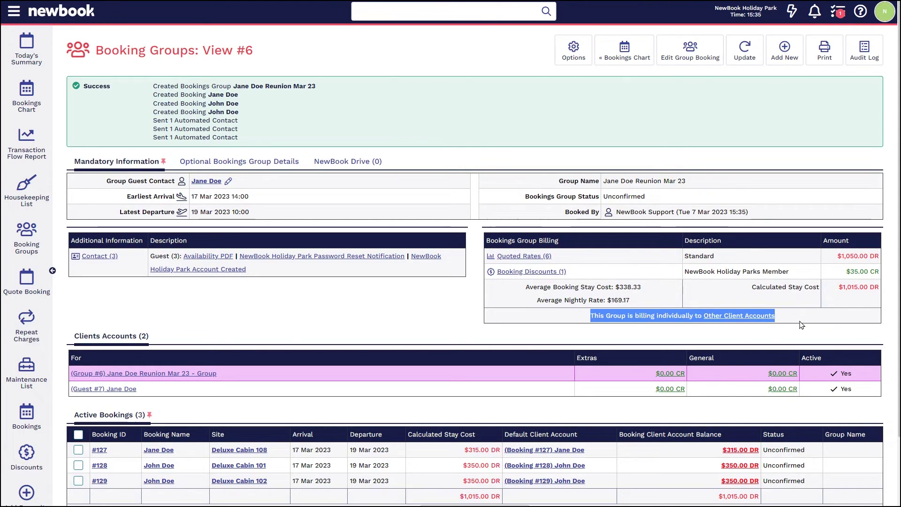
pyautogui.click(589, 313)
pyautogui.moveTo(600, 316); pyautogui.dragTo(793, 325)
pyautogui.click(794, 324)
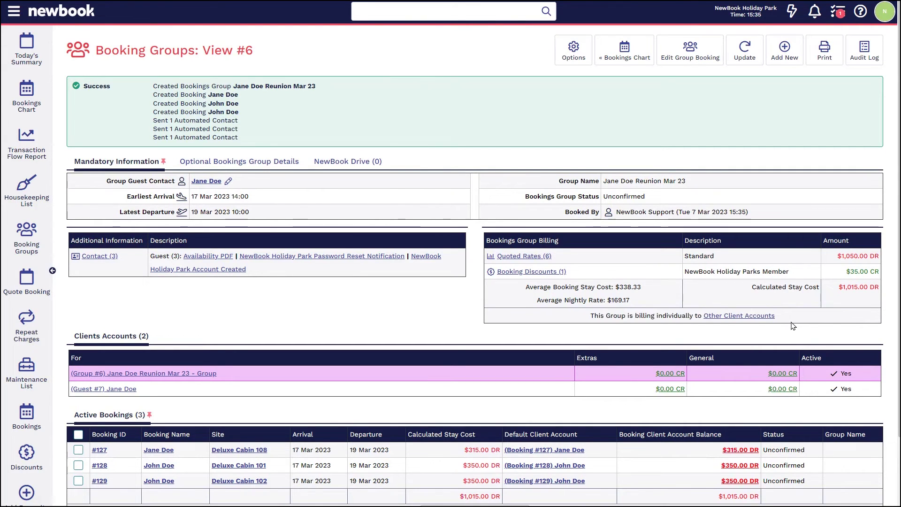
# Step: Open the Deluxe Cabin 108 booking from the Active Bookings list
pyautogui.scroll(-3, 395, 276)
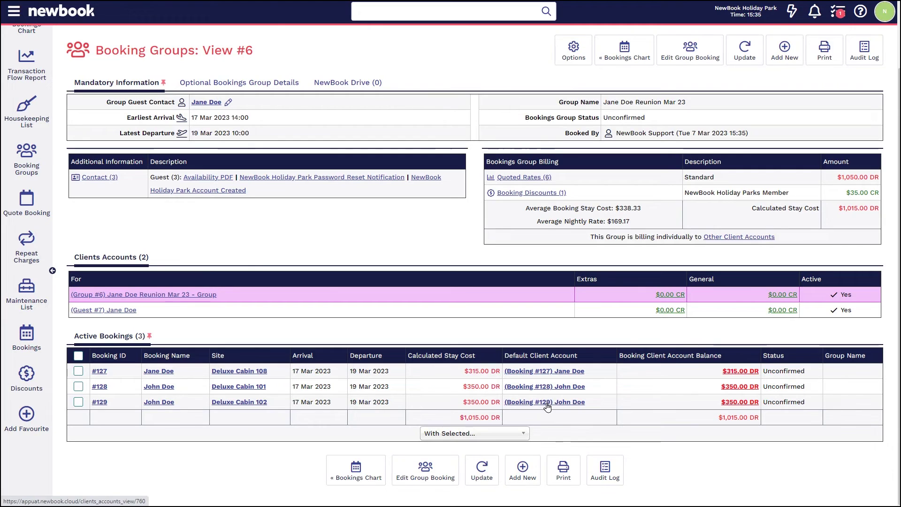
pyautogui.click(99, 371)
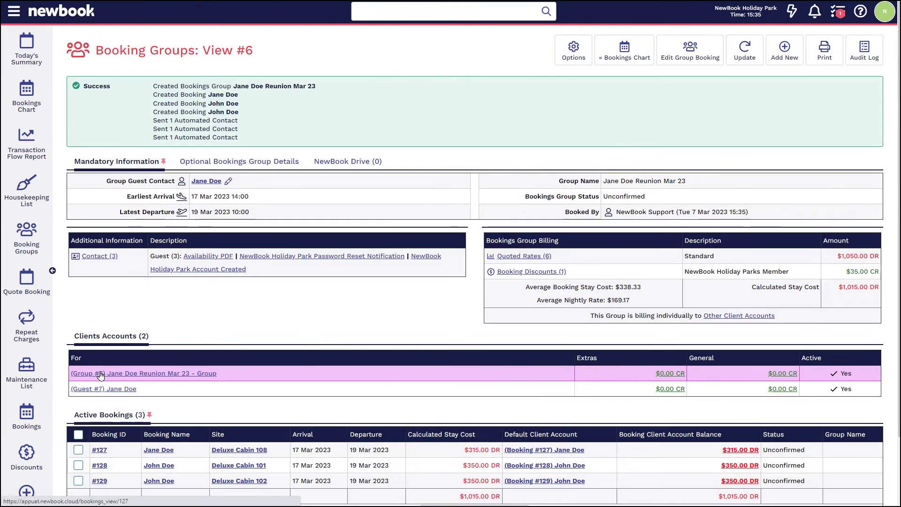
pyautogui.moveTo(95, 49); pyautogui.dragTo(233, 50)
# Step: Check that the Deluxe Cabin 108 booking is still Unconfirmed
pyautogui.click(230, 51)
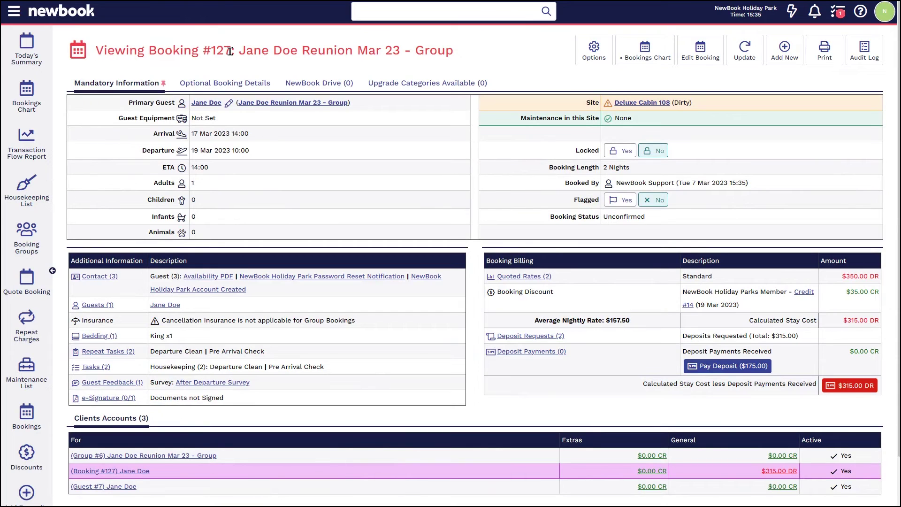
pyautogui.moveTo(94, 51); pyautogui.dragTo(534, 57)
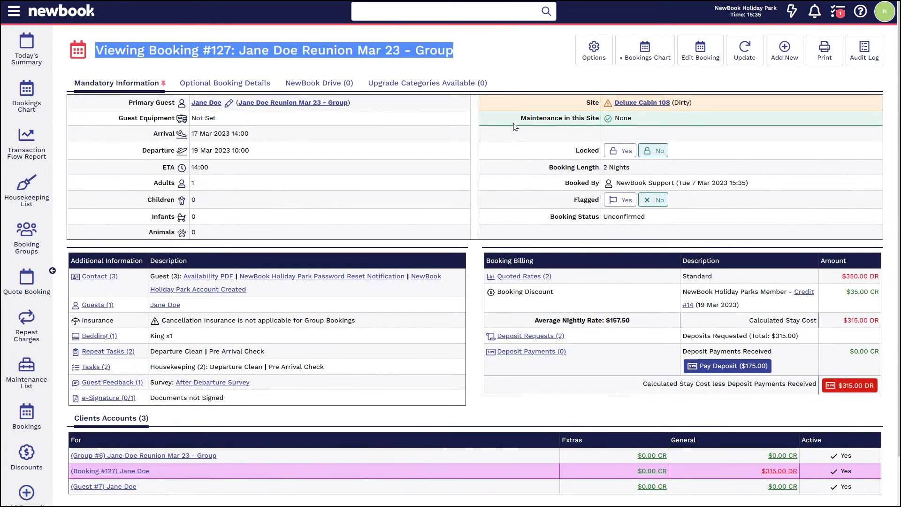
pyautogui.moveTo(538, 219); pyautogui.dragTo(661, 226)
pyautogui.click(662, 228)
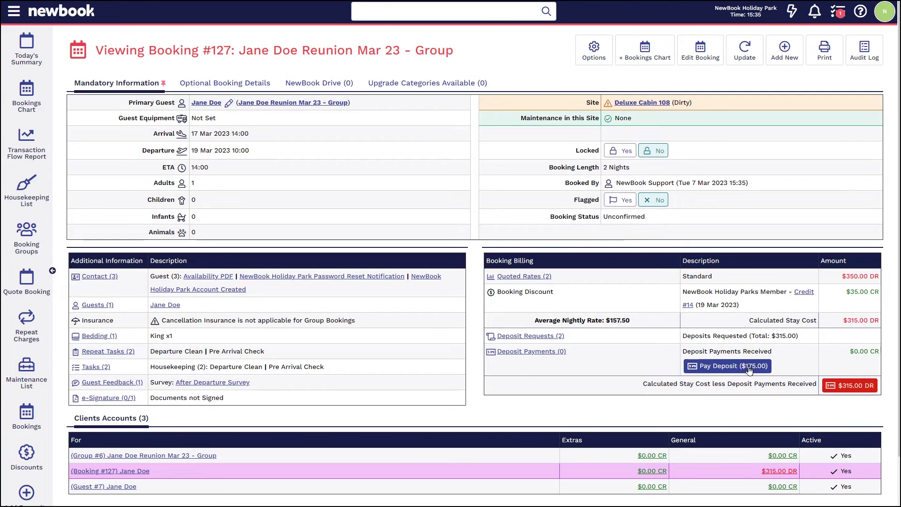
# Step: Record a $315.00 cash manual payment and review the booking-confirmed receipt
pyautogui.click(855, 393)
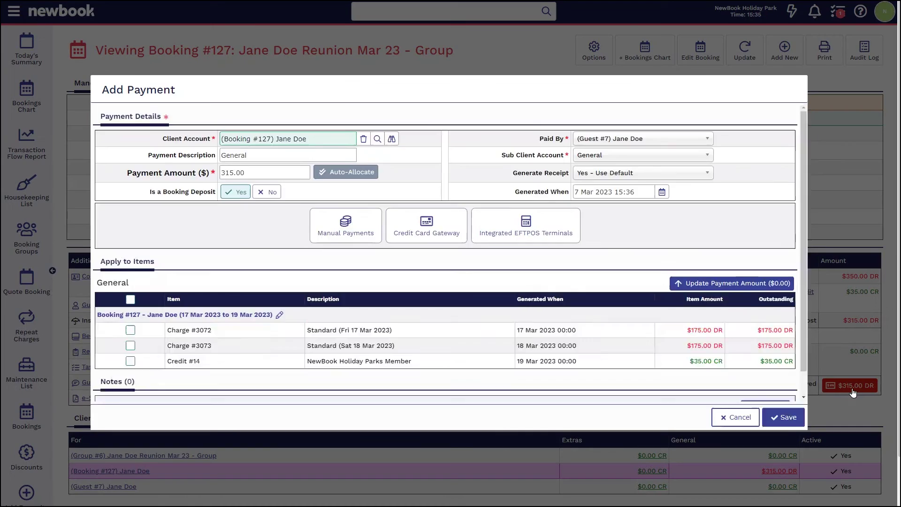
pyautogui.click(337, 226)
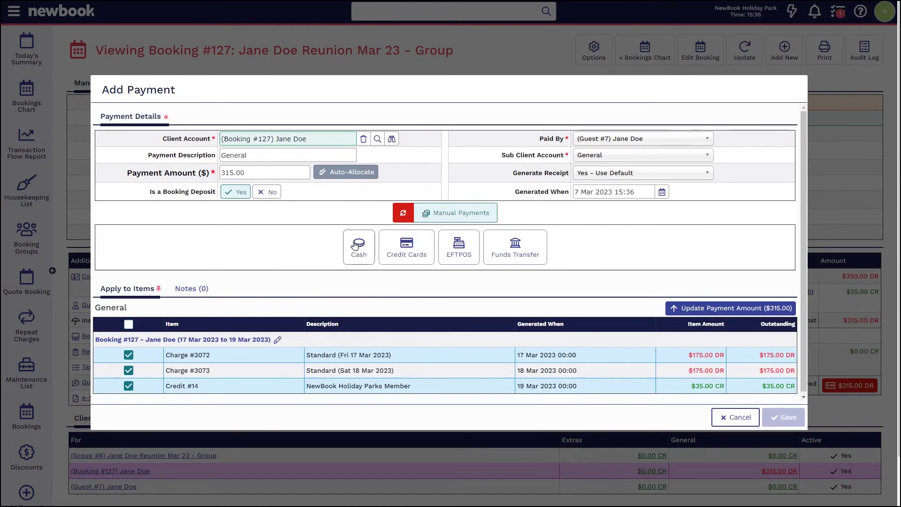
pyautogui.click(392, 251)
pyautogui.click(776, 418)
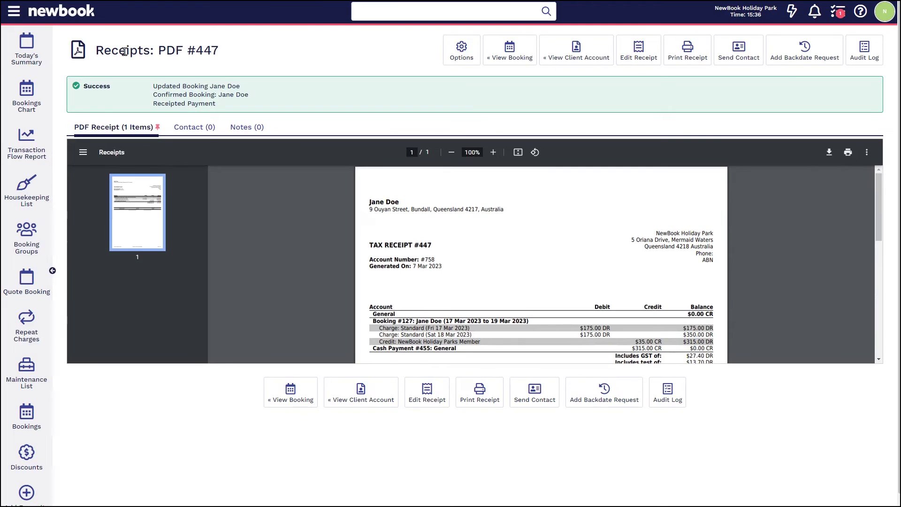
pyautogui.tripleClick(124, 51)
pyautogui.click(232, 66)
pyautogui.moveTo(151, 86); pyautogui.dragTo(256, 95)
pyautogui.click(248, 109)
pyautogui.moveTo(740, 58)
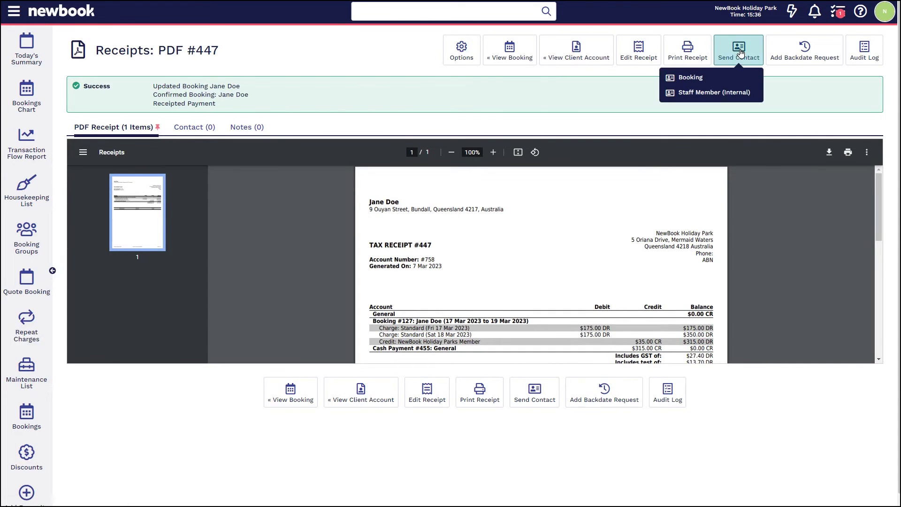
# Step: Email the booking's guest the Booking Confirmation template with the receipt PDF attached
pyautogui.click(702, 78)
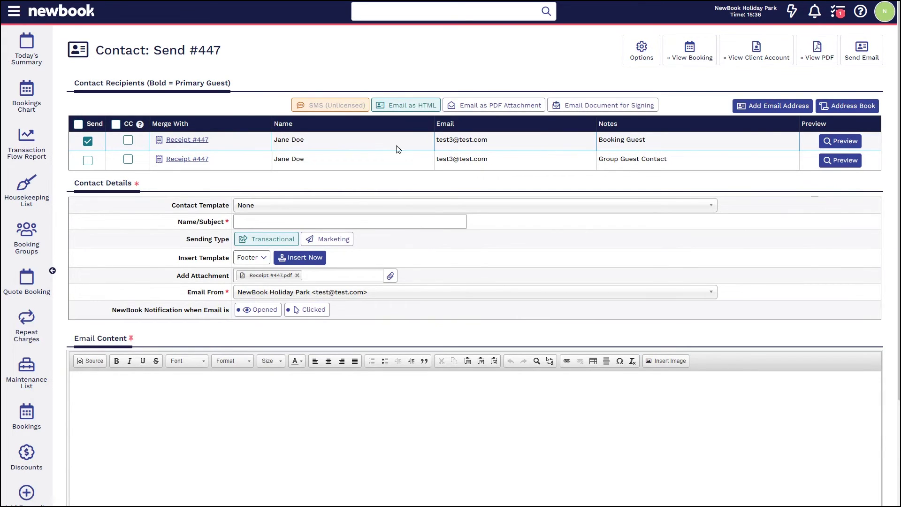
pyautogui.click(263, 205)
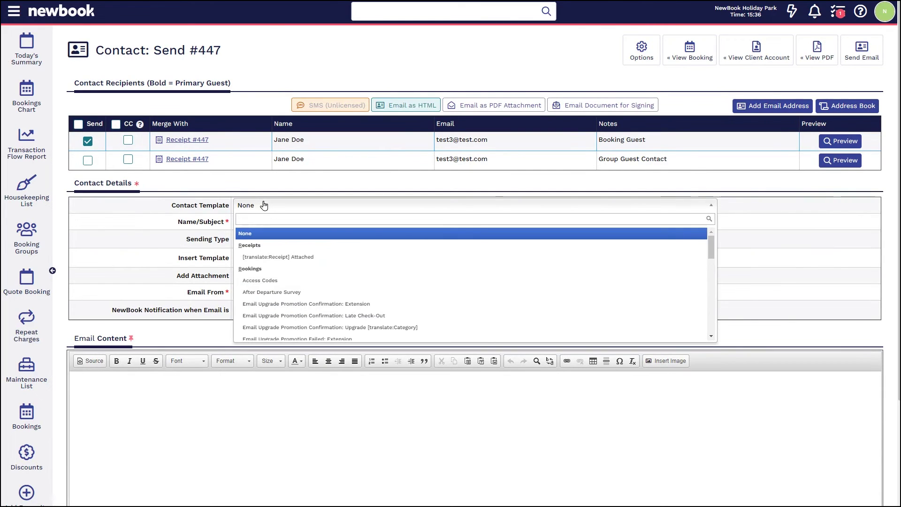
pyautogui.write('confir')
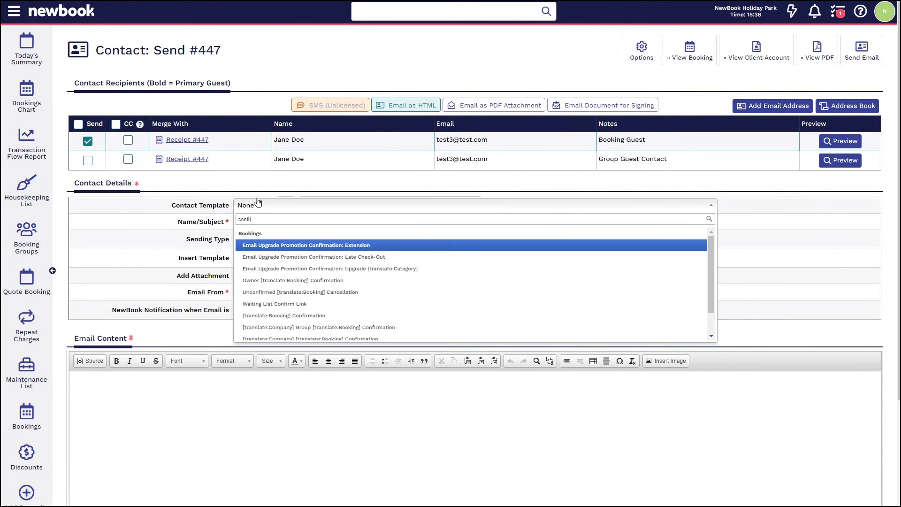
pyautogui.click(329, 324)
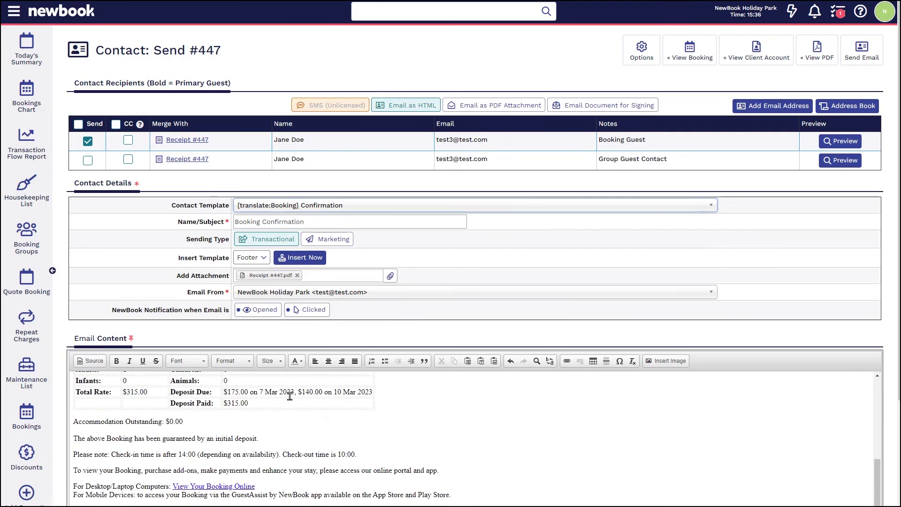
pyautogui.moveTo(90, 420); pyautogui.dragTo(183, 421)
pyautogui.click(202, 423)
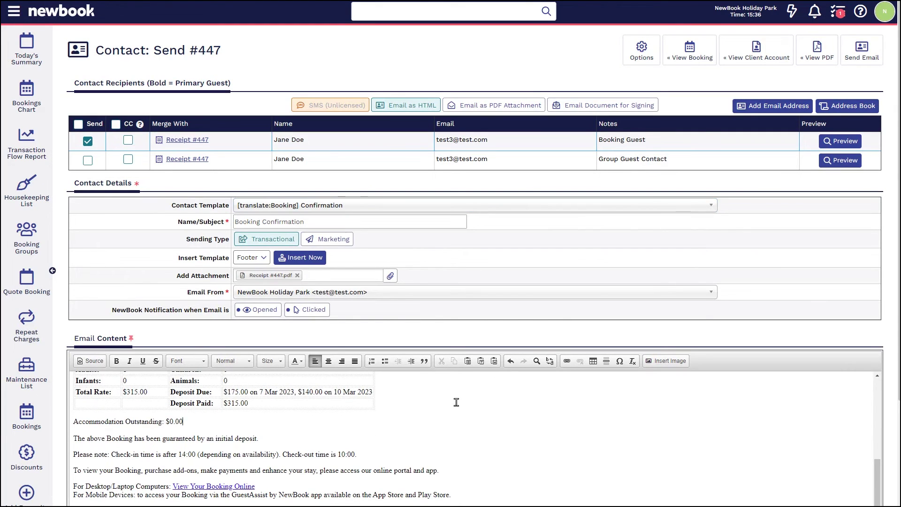
pyautogui.click(862, 50)
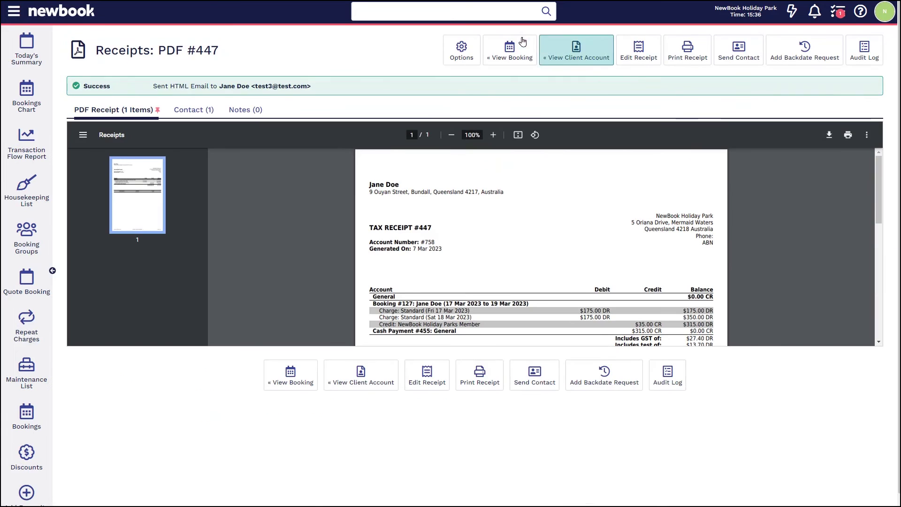
# Step: Return to the cabin booking and verify its status is now Confirmed
pyautogui.click(524, 48)
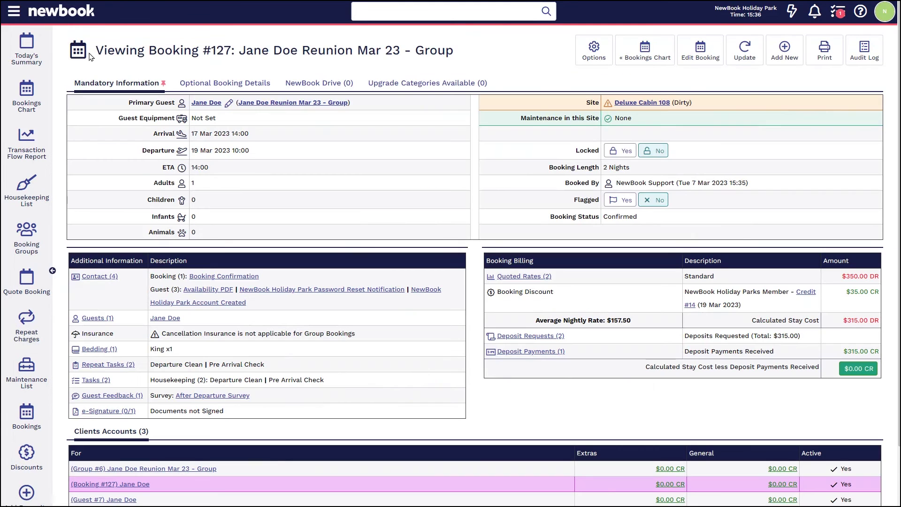
pyautogui.moveTo(92, 56); pyautogui.dragTo(459, 59)
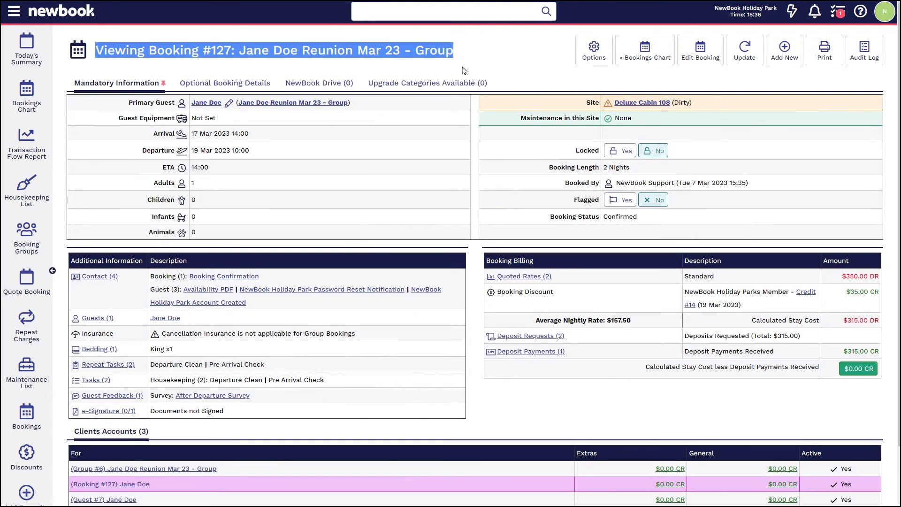
pyautogui.click(527, 220)
pyautogui.moveTo(550, 221); pyautogui.dragTo(655, 224)
pyautogui.click(654, 224)
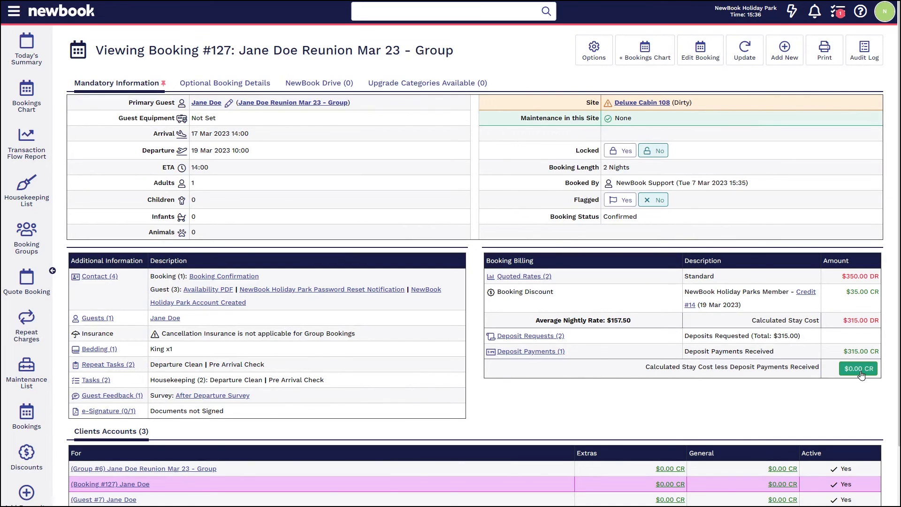
# Step: Open the booking's group, noting the group Unconfirmed but Cabin 108 Confirmed
pyautogui.moveTo(350, 102); pyautogui.dragTo(235, 105)
pyautogui.click(394, 112)
pyautogui.click(300, 103)
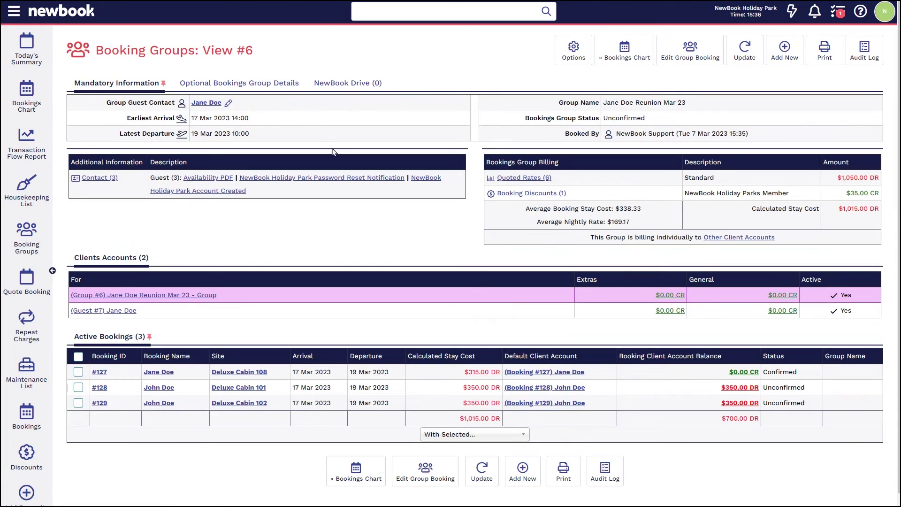
pyautogui.moveTo(529, 118); pyautogui.dragTo(666, 116)
pyautogui.click(667, 117)
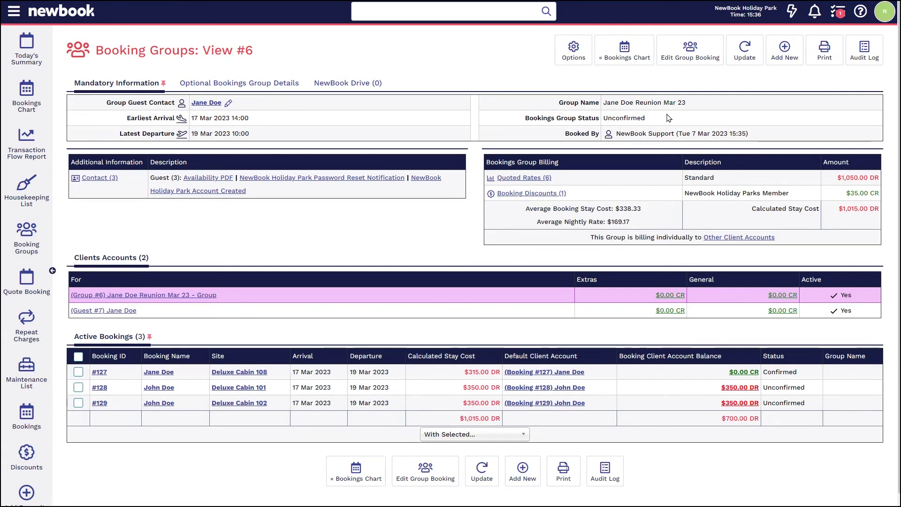
pyautogui.moveTo(762, 373); pyautogui.dragTo(801, 379)
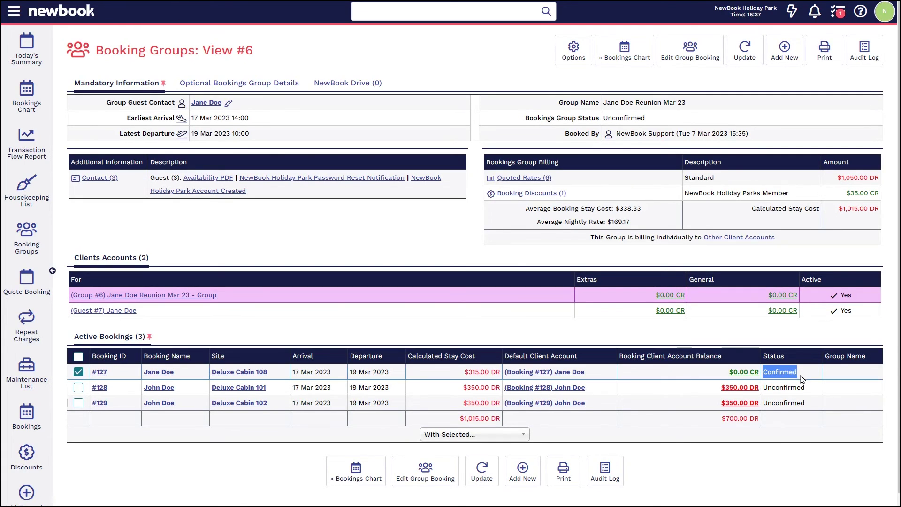
# Step: Untick booking #127 and select bookings #128 and #129
pyautogui.click(800, 378)
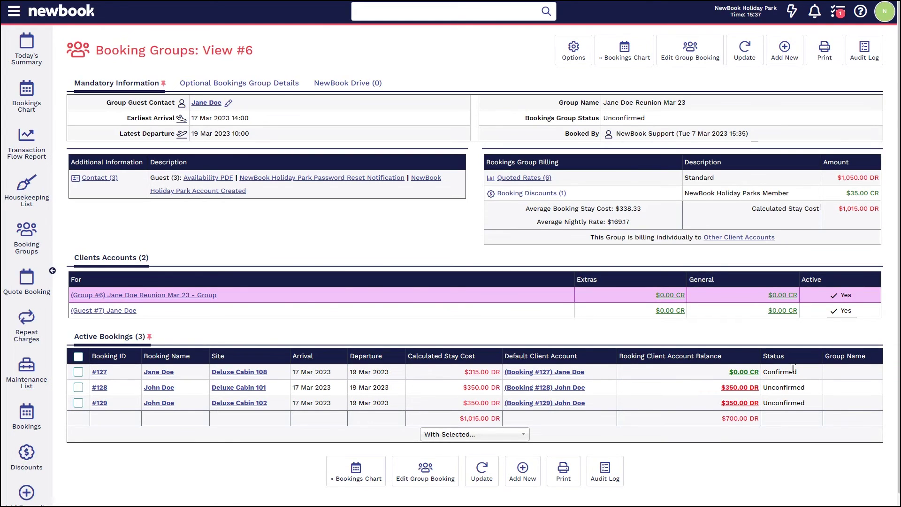
pyautogui.click(79, 388)
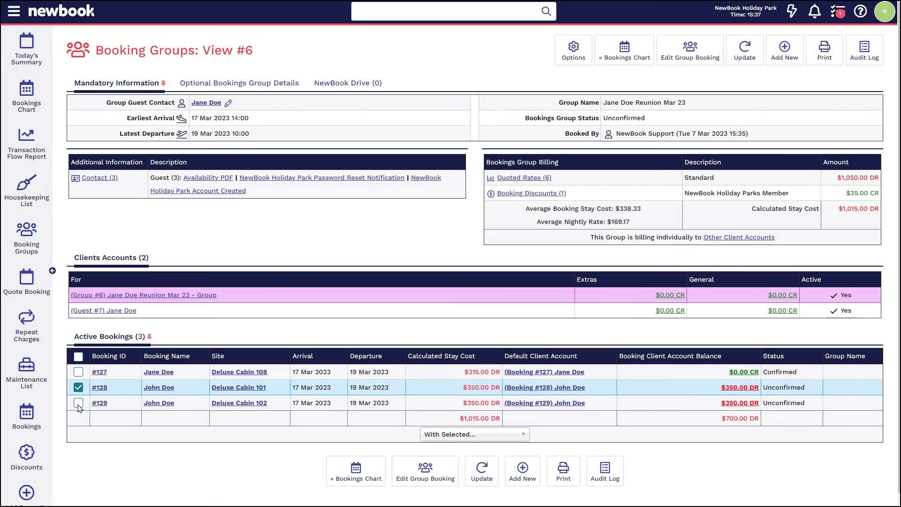
pyautogui.click(79, 403)
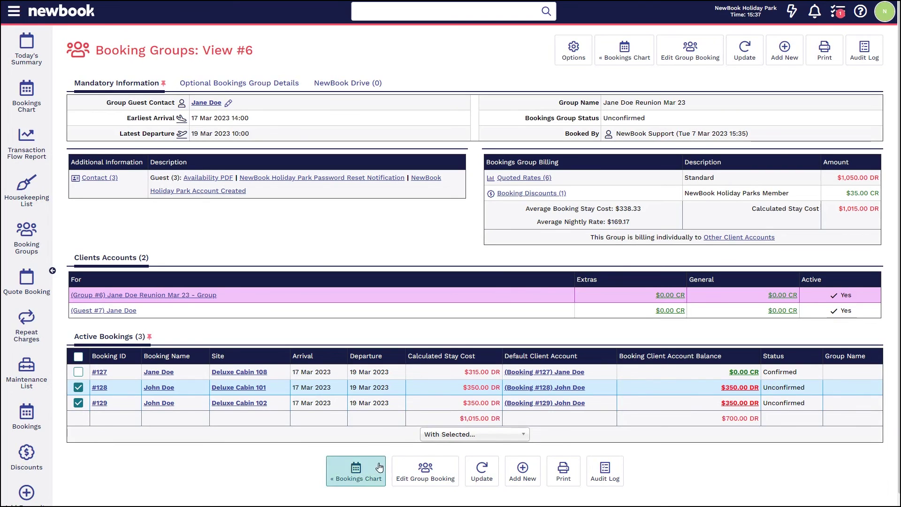
# Step: Send the Booking Confirmation email template to the selected bookings' guests via Contact
pyautogui.click(475, 438)
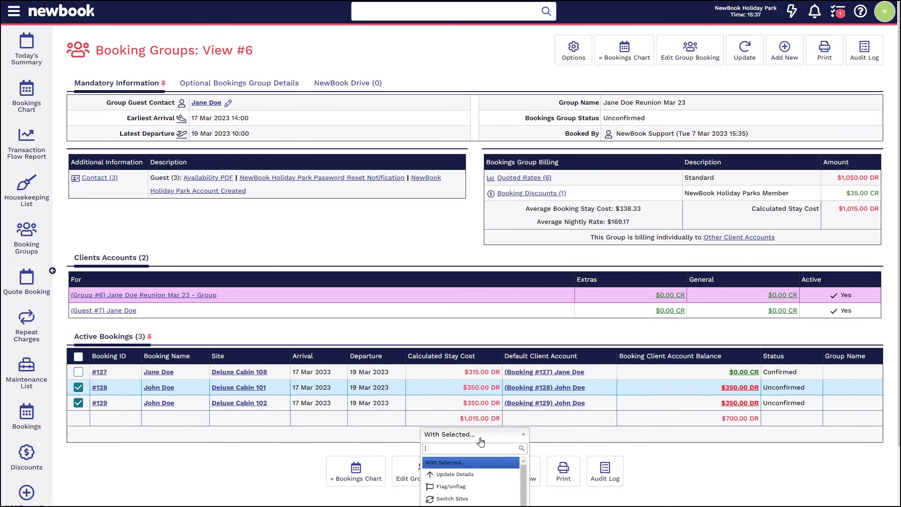
pyautogui.write('cont')
pyautogui.press('Return')
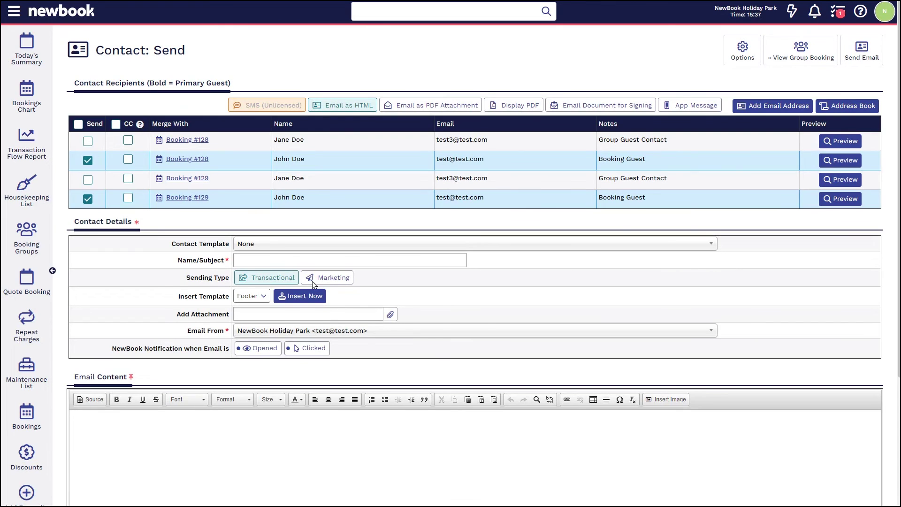
pyautogui.click(275, 248)
pyautogui.write('confi')
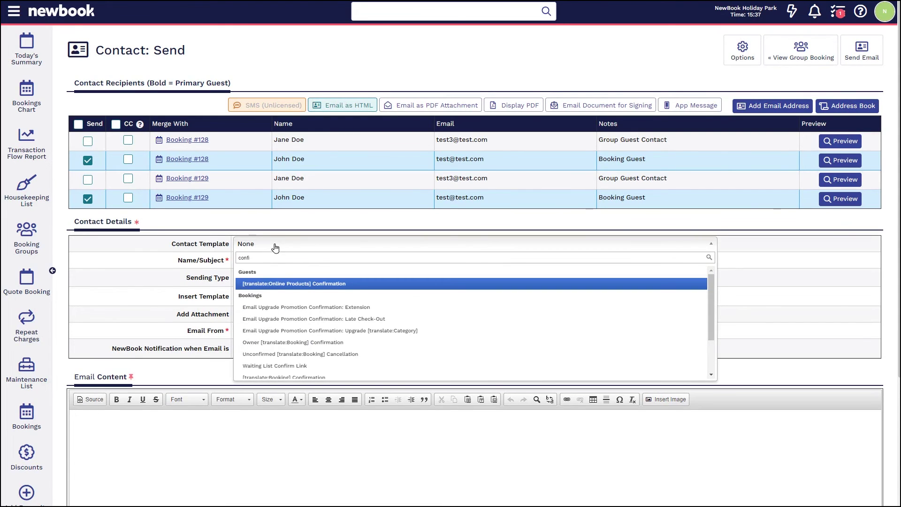
pyautogui.click(293, 374)
pyautogui.click(861, 49)
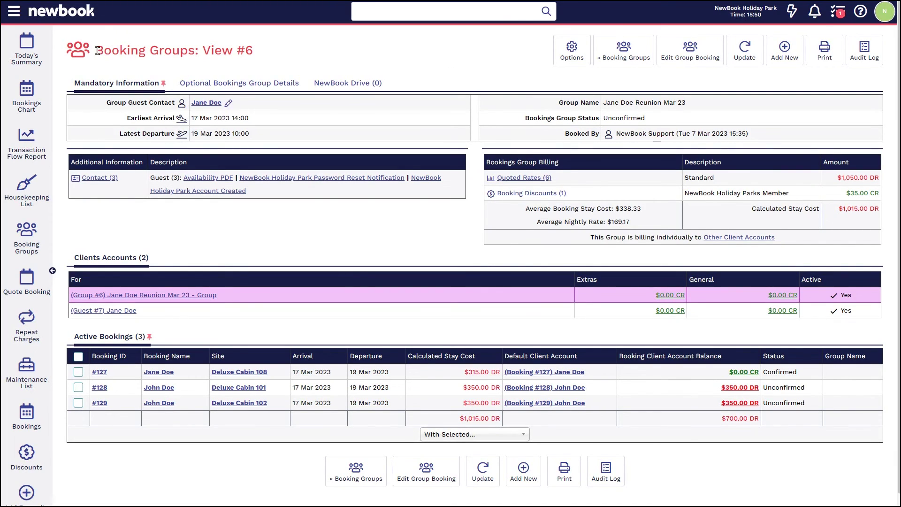
# Step: Open the Bulk Guest Edit page from the group's Update menu
pyautogui.moveTo(96, 50); pyautogui.dragTo(263, 58)
pyautogui.click(262, 58)
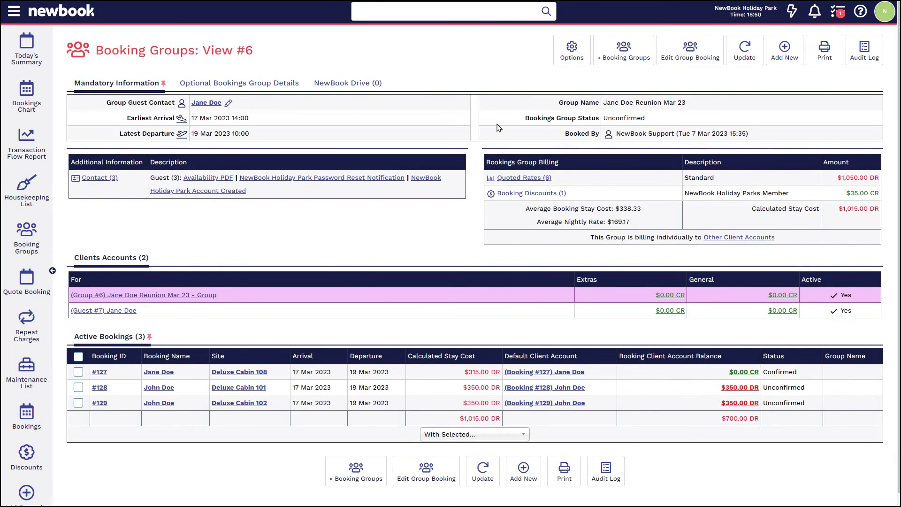
pyautogui.click(750, 43)
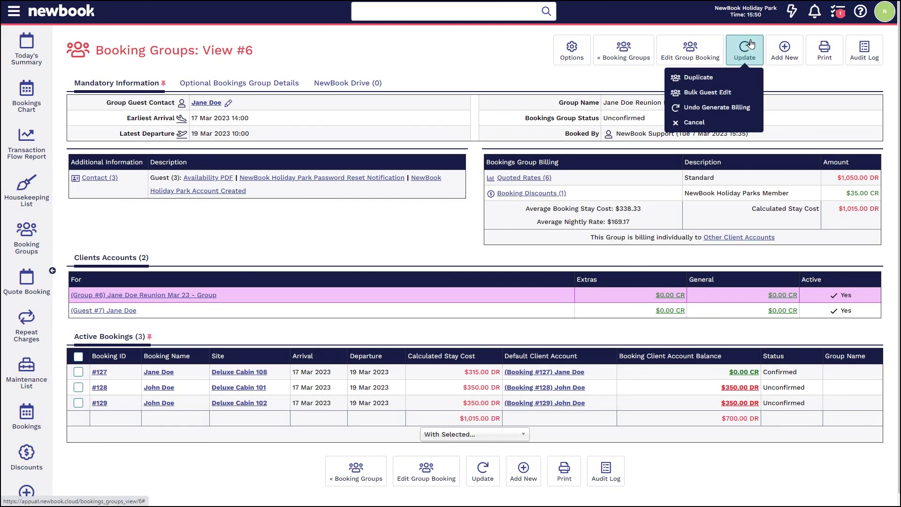
pyautogui.click(726, 92)
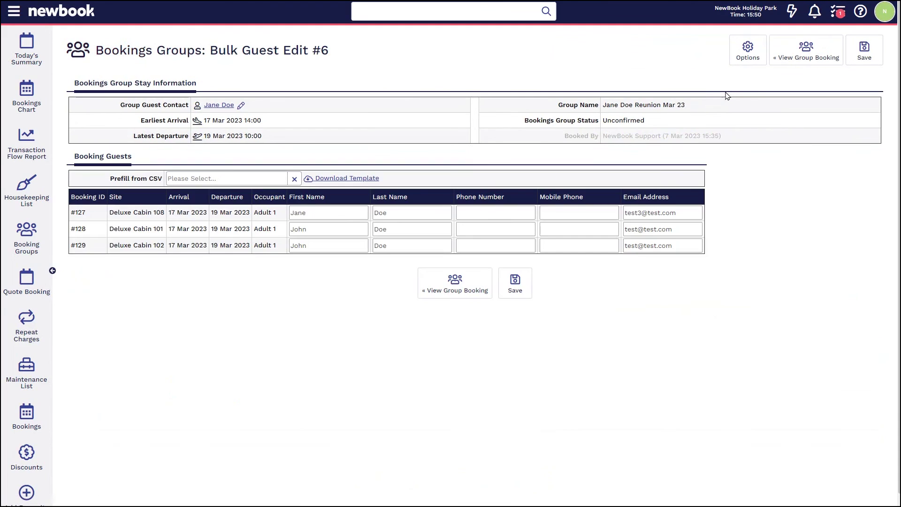
# Step: Step through the name, phone and mobile fields for bookings #127 and #128
pyautogui.click(306, 216)
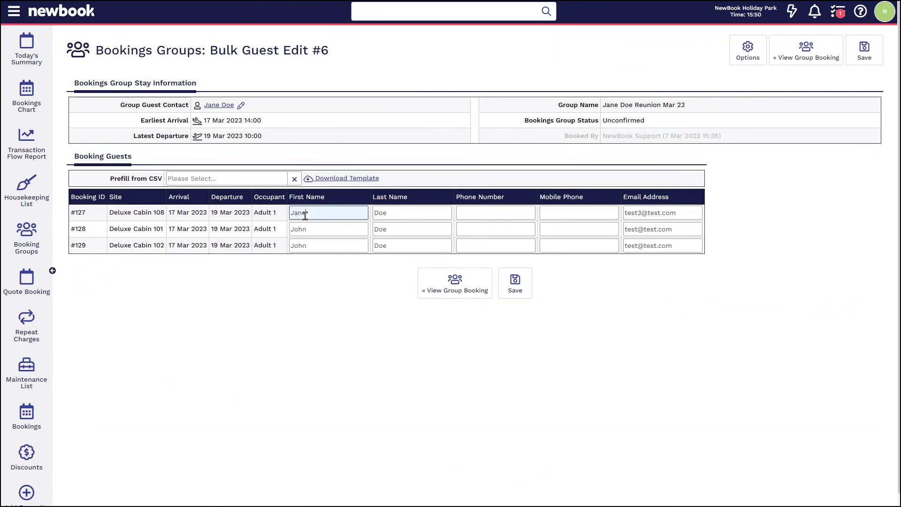
pyautogui.click(393, 211)
pyautogui.click(494, 212)
pyautogui.click(576, 212)
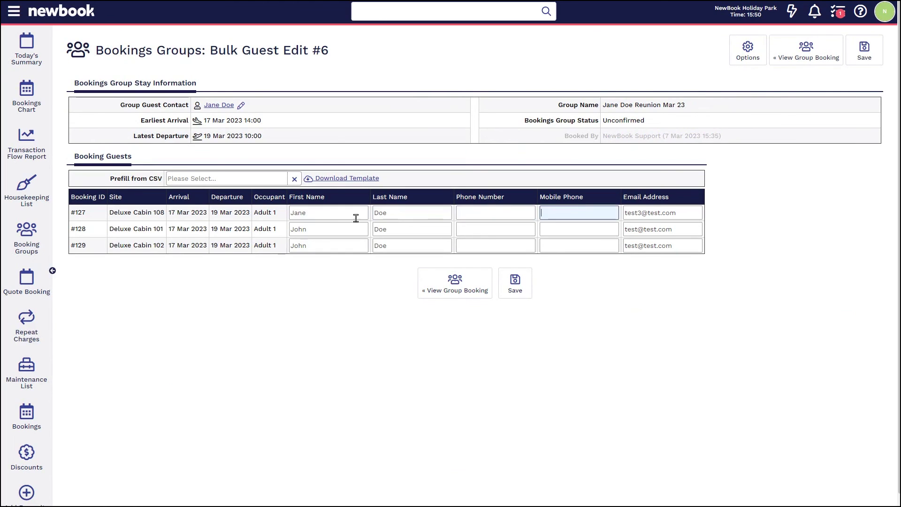
pyautogui.click(367, 229)
pyautogui.click(410, 230)
pyautogui.click(481, 230)
pyautogui.click(558, 226)
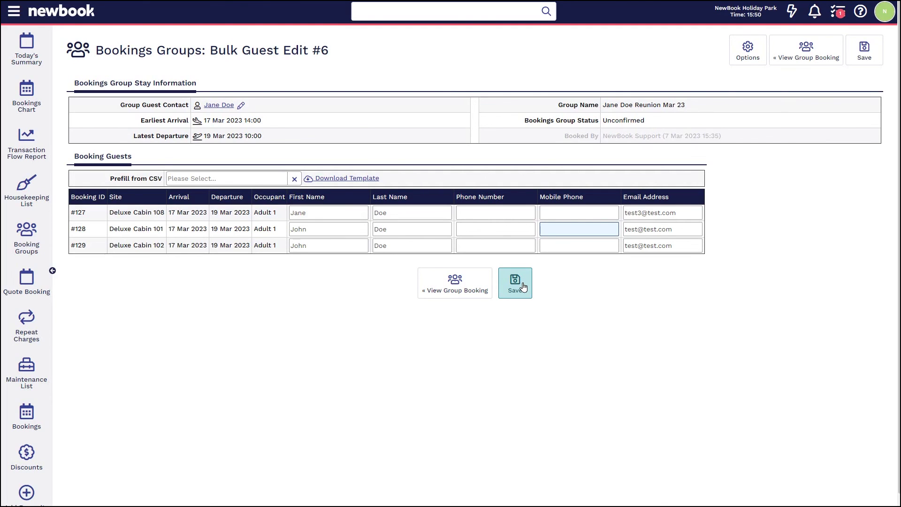
# Step: Open the Prefill from CSV file picker and close it without choosing a file
pyautogui.moveTo(379, 178); pyautogui.dragTo(315, 174)
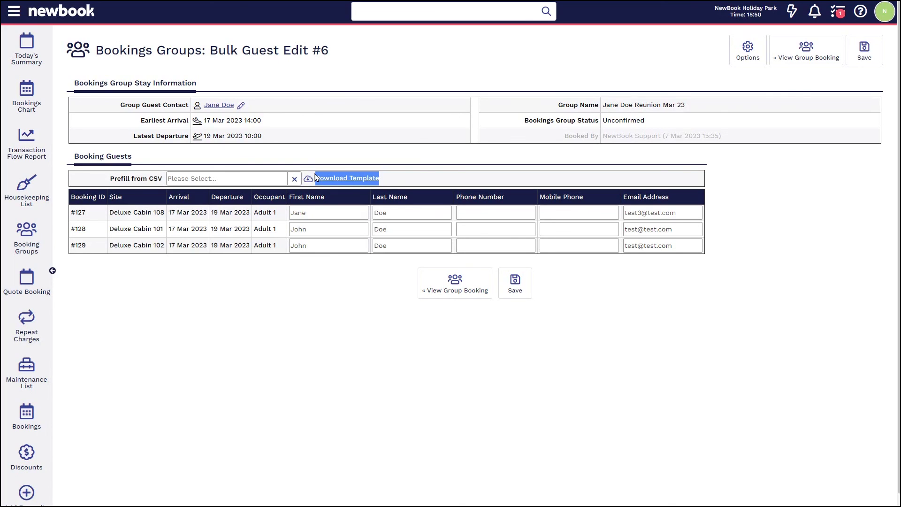
pyautogui.moveTo(393, 182); pyautogui.dragTo(314, 179)
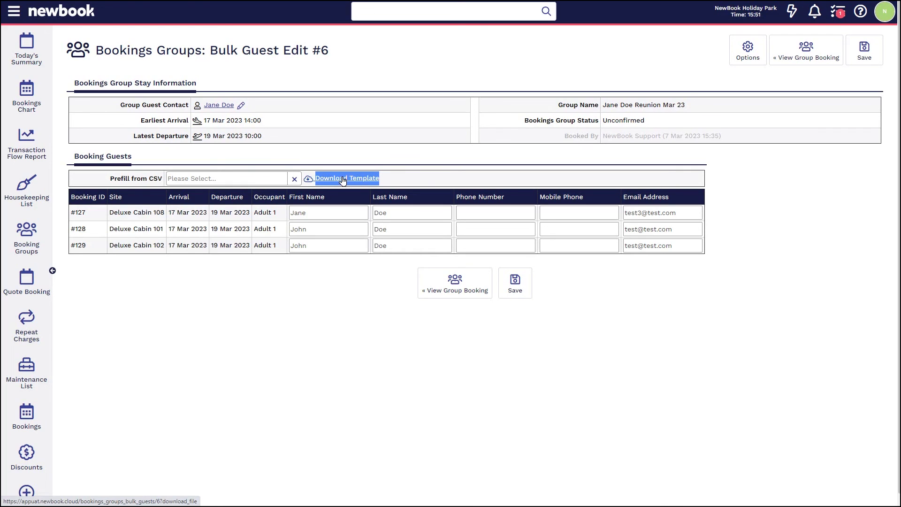
pyautogui.moveTo(111, 179); pyautogui.dragTo(148, 179)
pyautogui.click(180, 176)
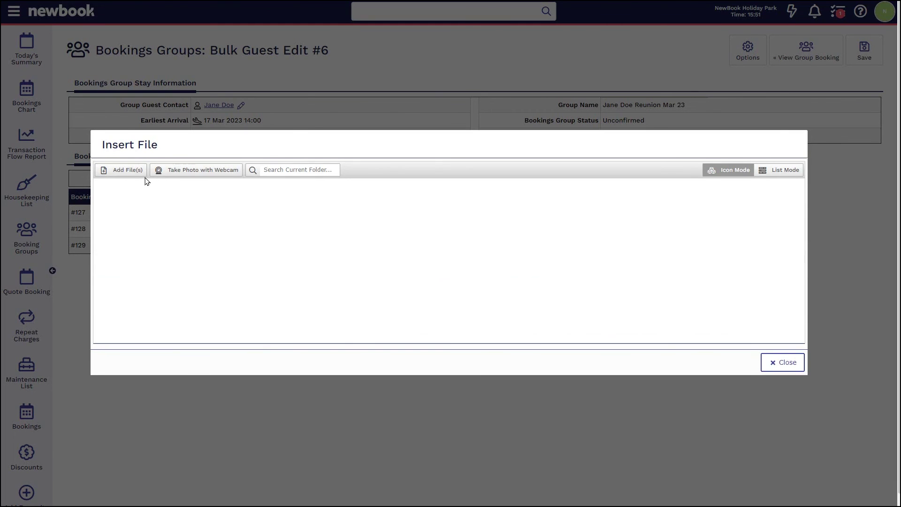
pyautogui.click(780, 362)
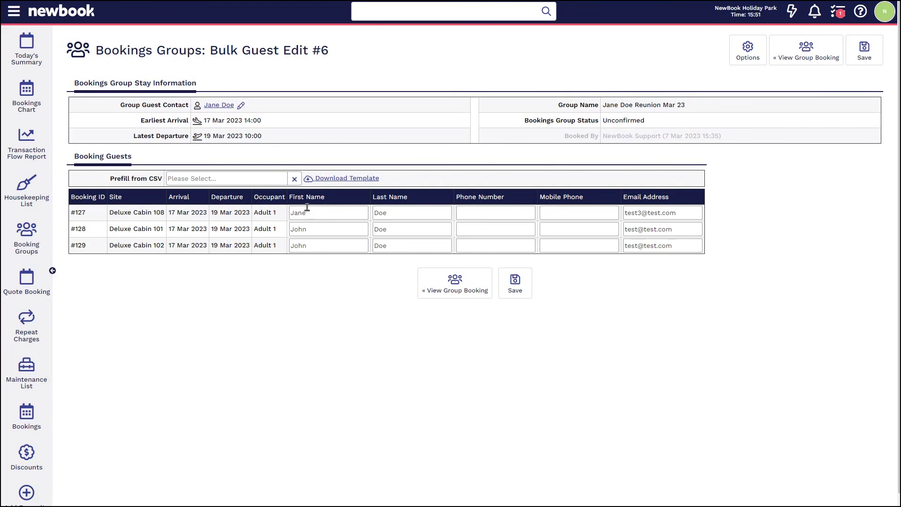
pyautogui.moveTo(307, 207); pyautogui.dragTo(609, 202)
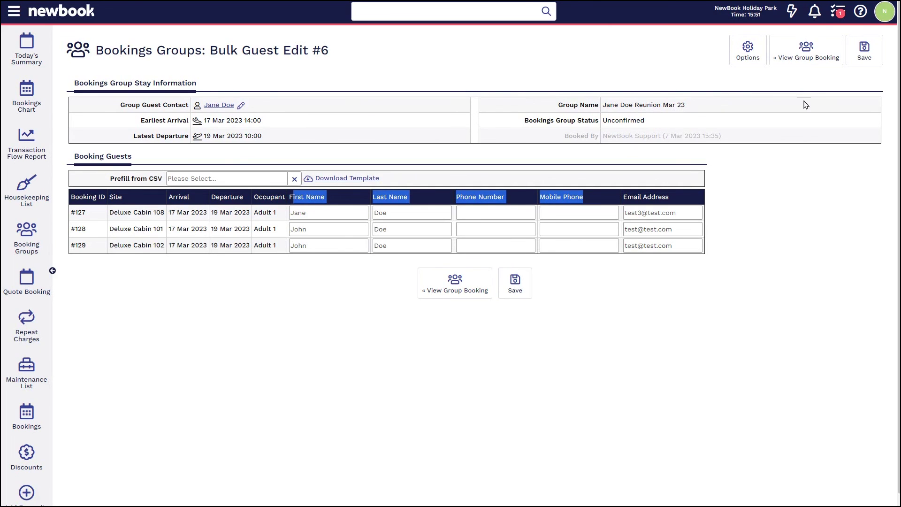
# Step: Return to Booking Group #6 and show the Knowledge Base's Recommended Articles on group bookings
pyautogui.click(805, 51)
pyautogui.moveTo(806, 65)
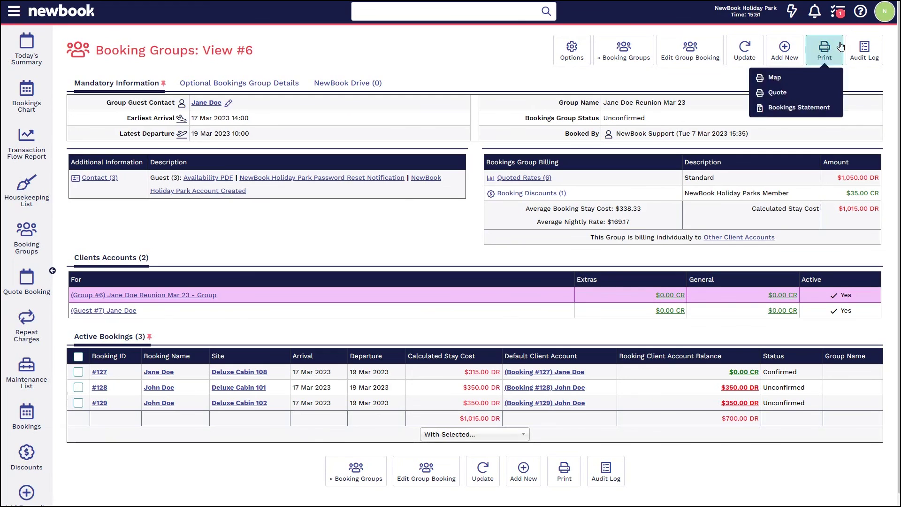
pyautogui.click(860, 12)
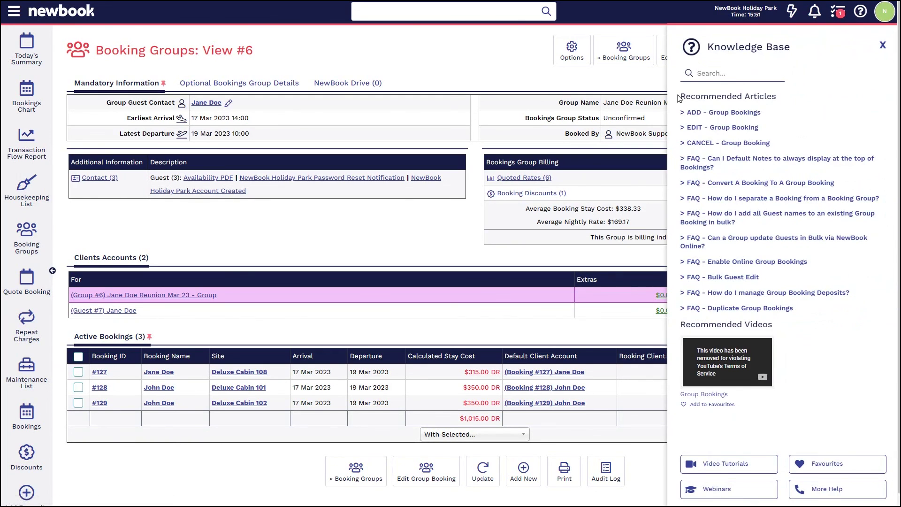
pyautogui.moveTo(677, 98); pyautogui.dragTo(789, 99)
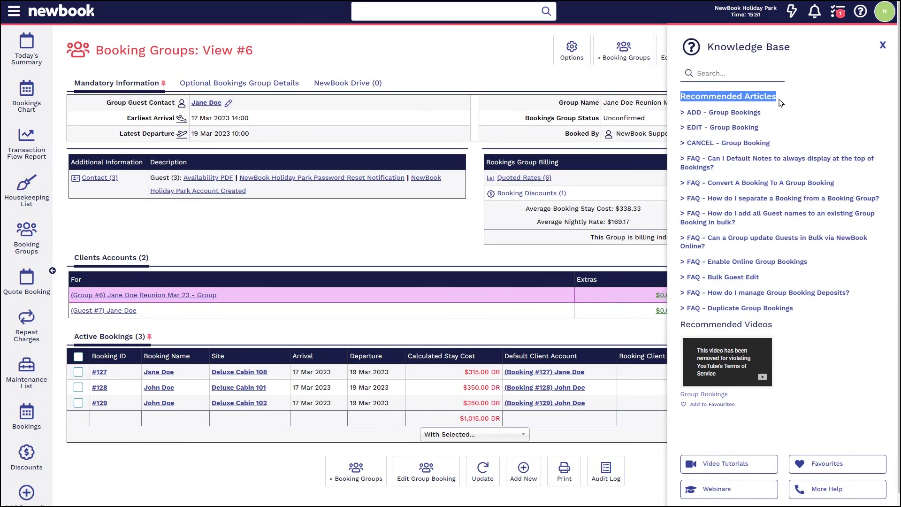